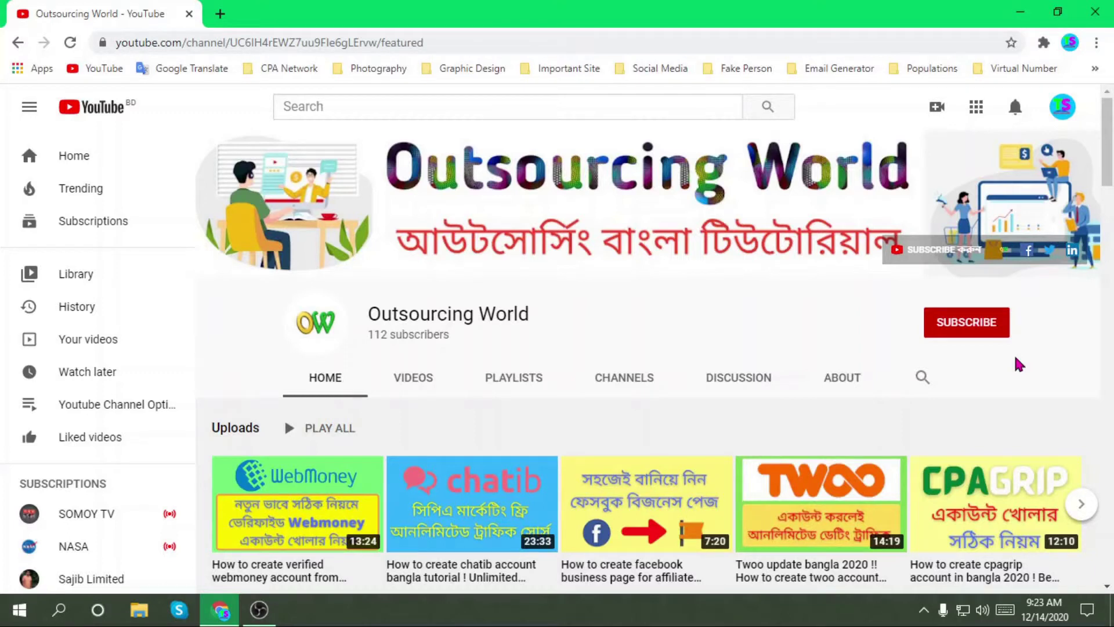
Step: Subscribe to the Outsourcing World channel and set its notifications to All
click(965, 323)
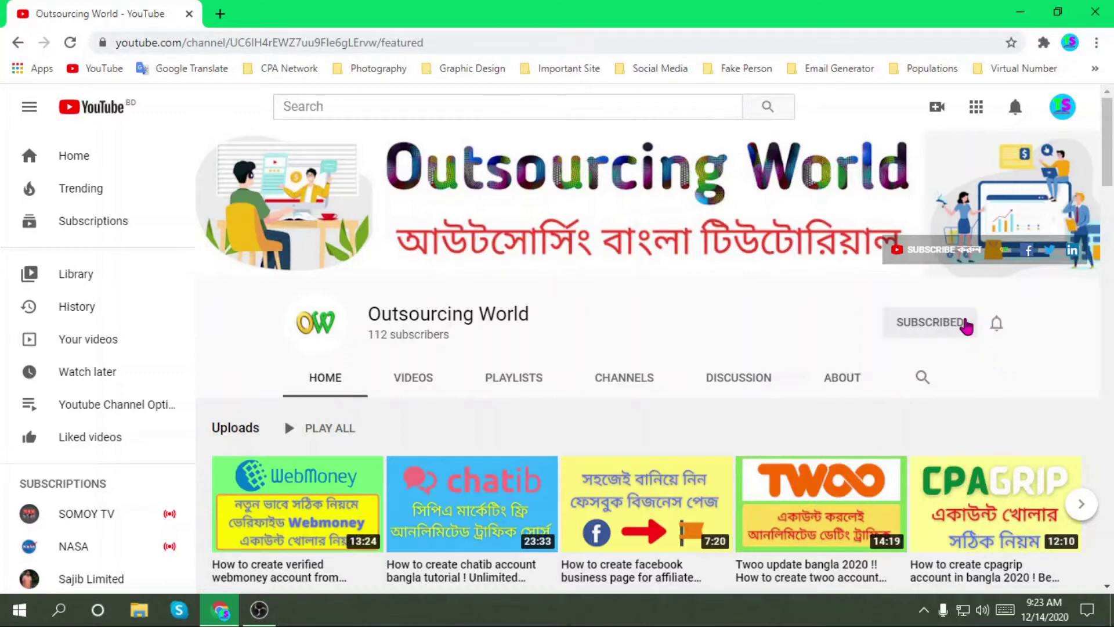
click(995, 323)
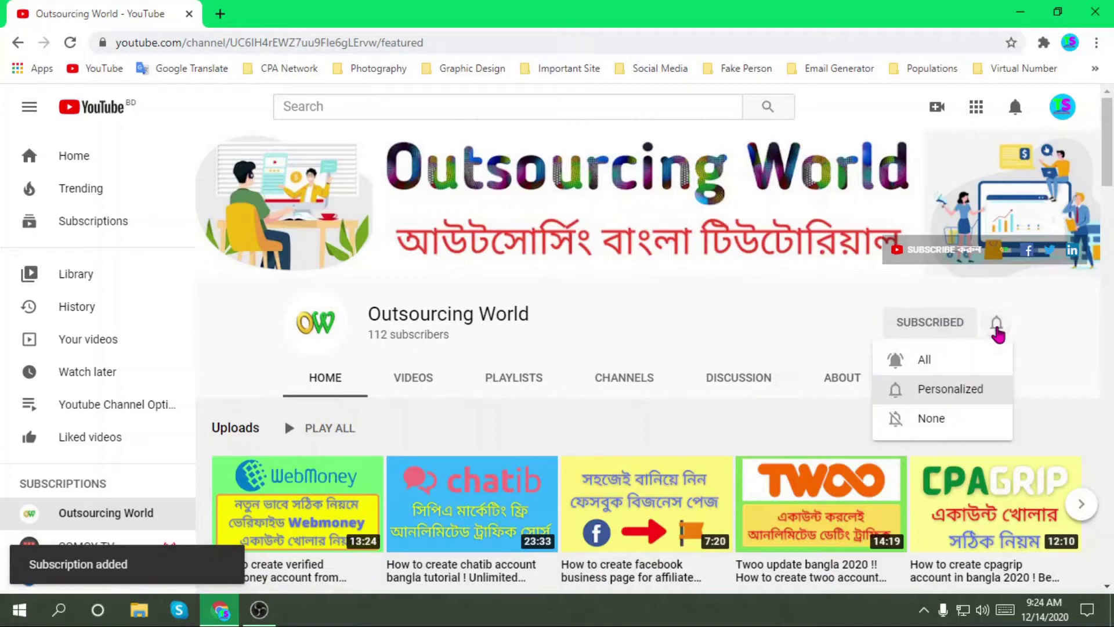
click(943, 357)
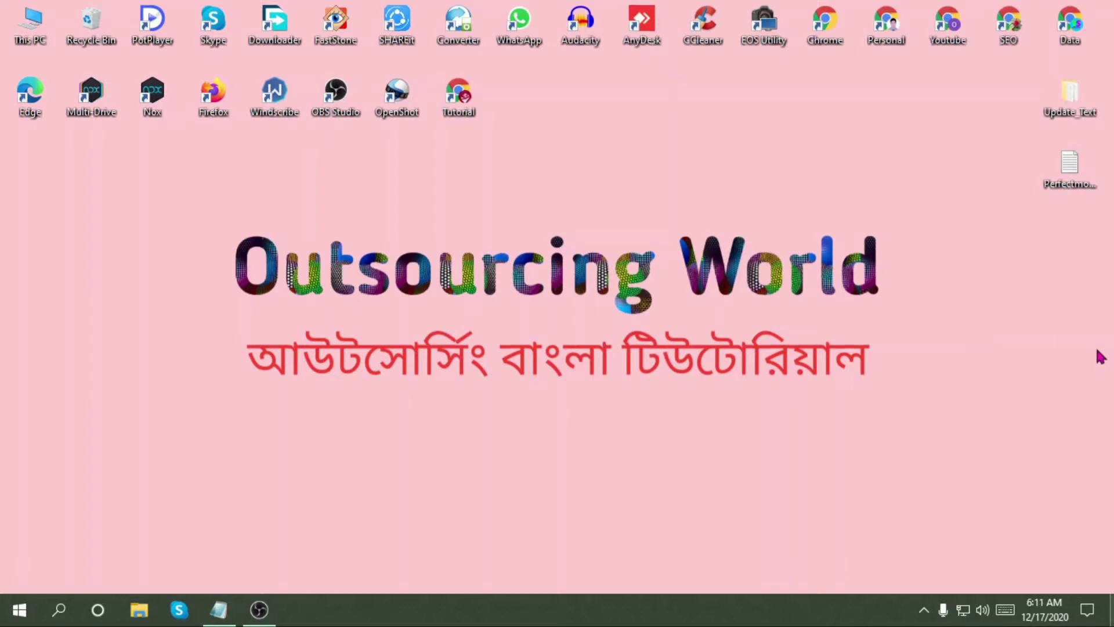
Step: Launch the Chrome profile named Tutorial from the desktop and go to perfectmoney.is
double_click(465, 96)
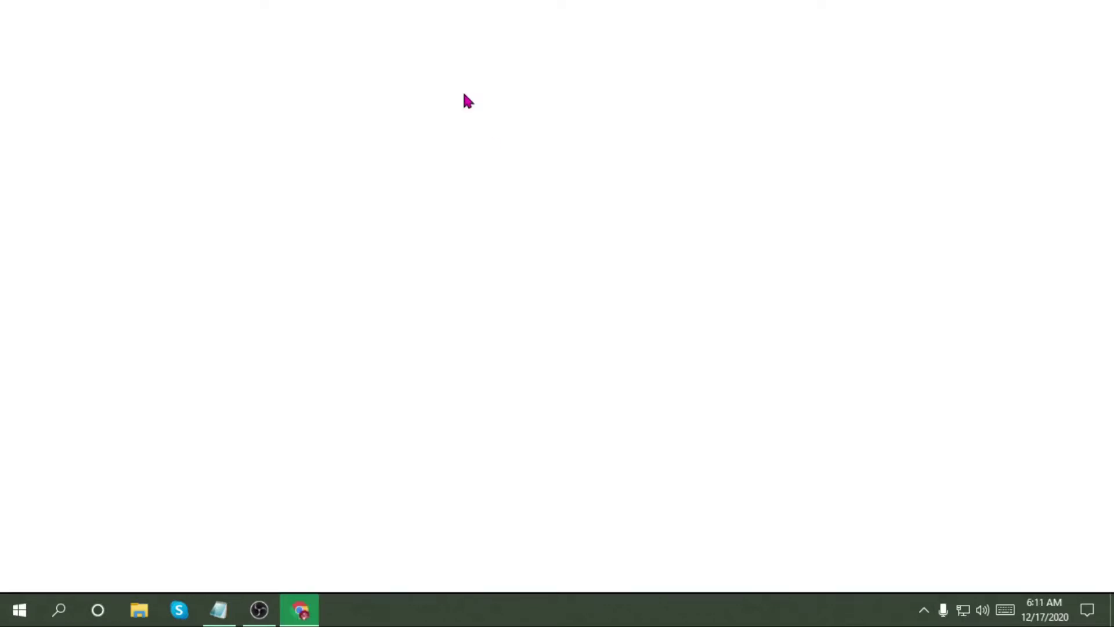
click(468, 341)
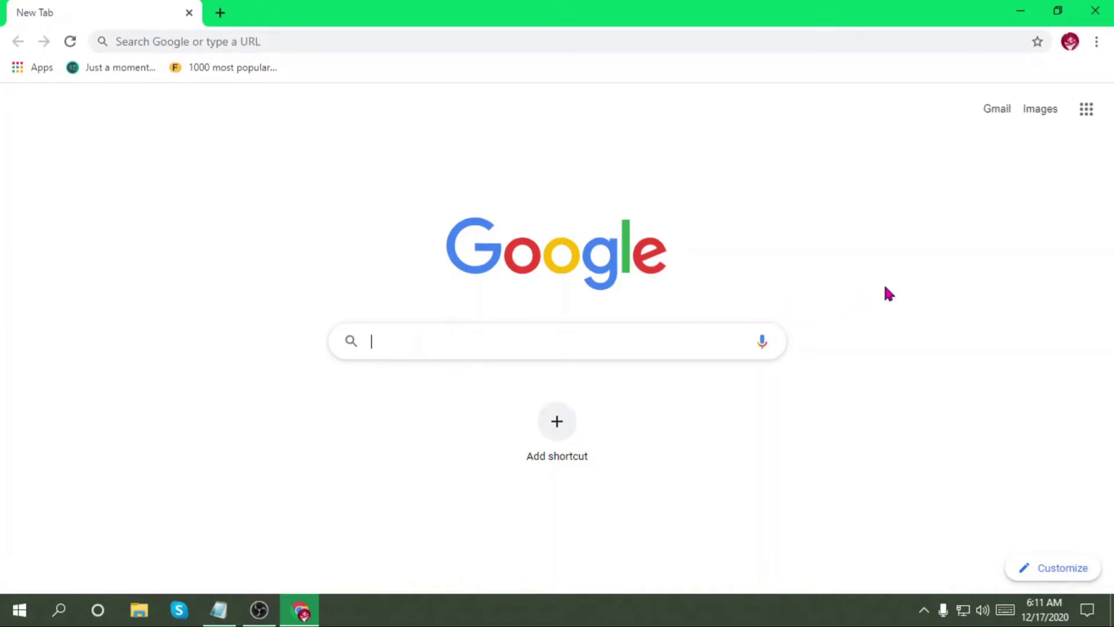
text(pe)
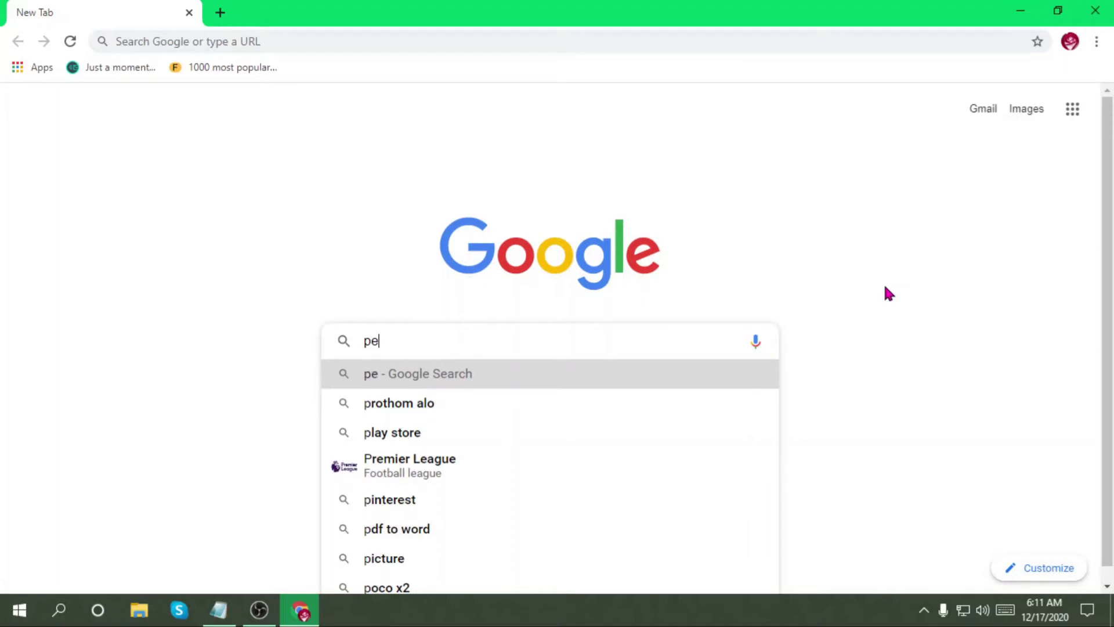
text(rf)
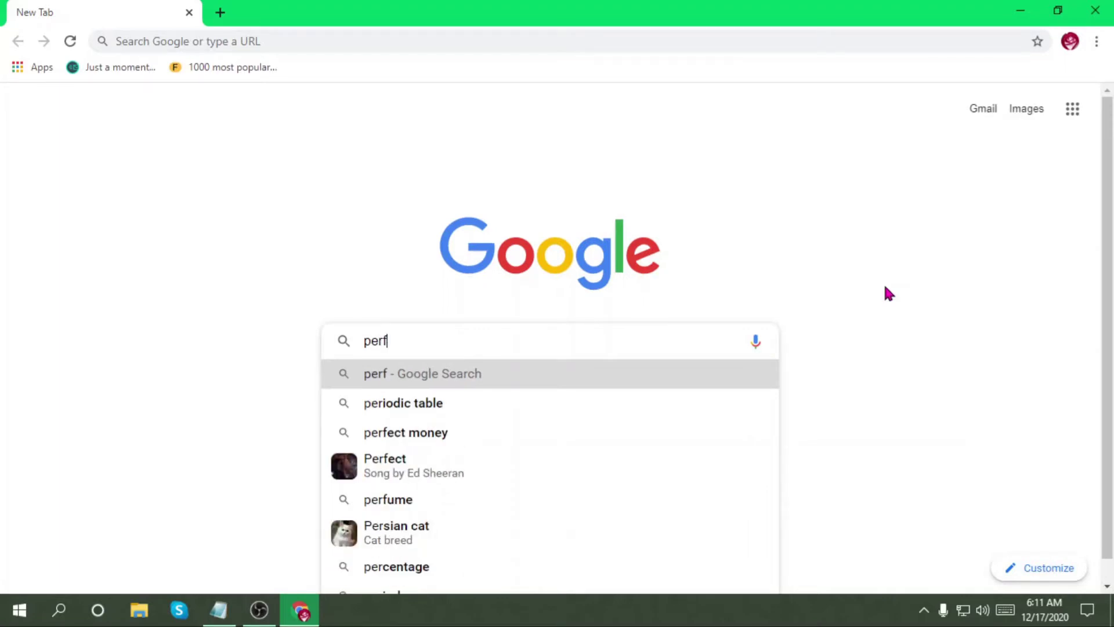
text(ect)
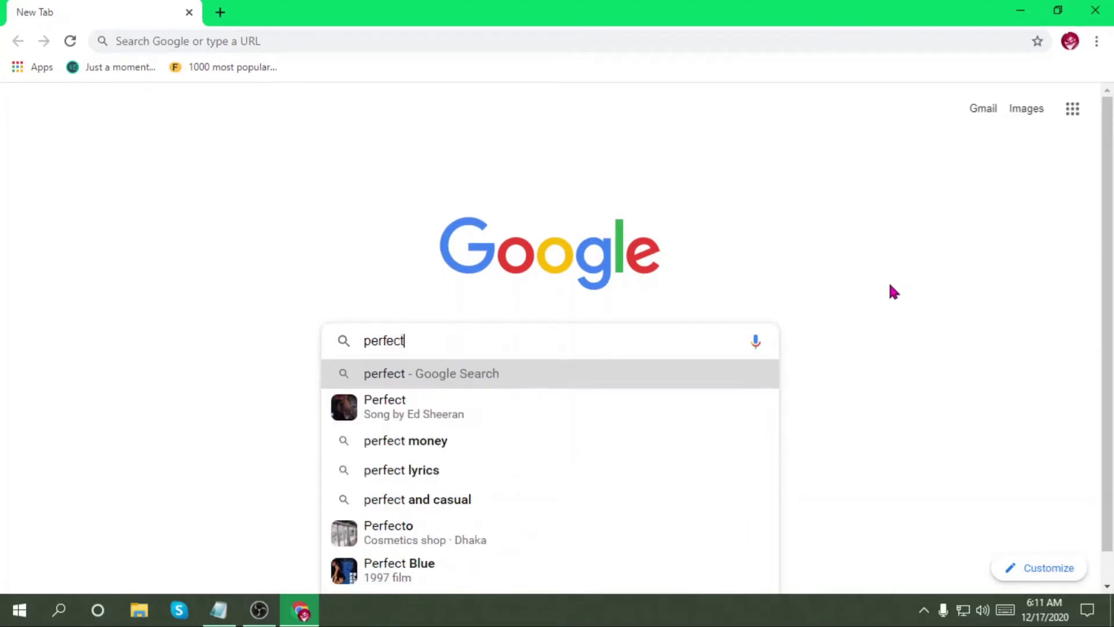
text(mo)
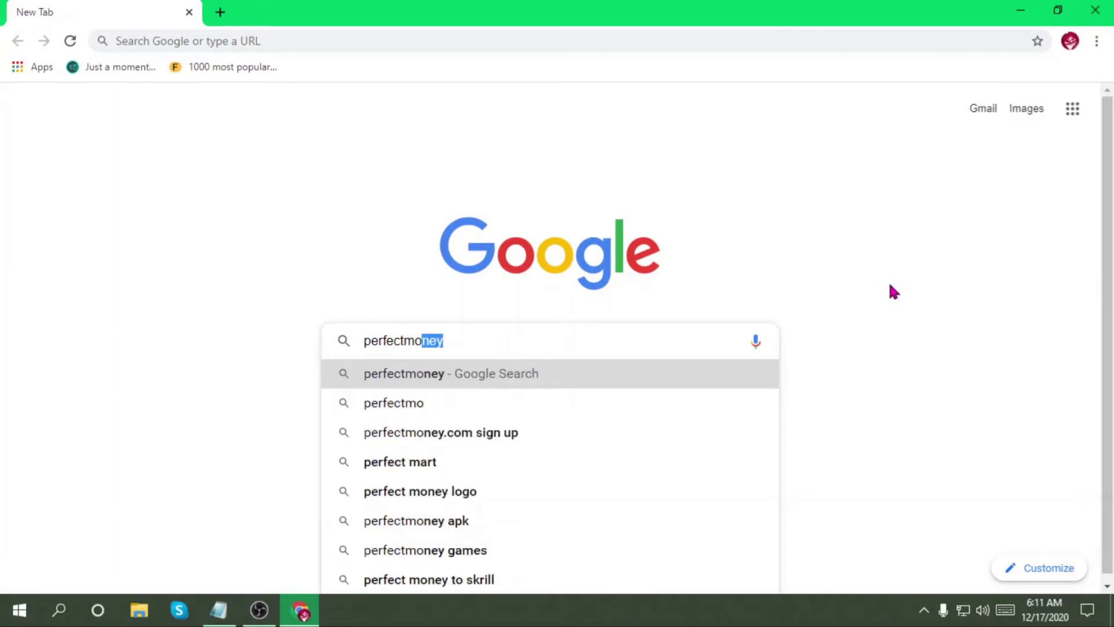
text(ney)
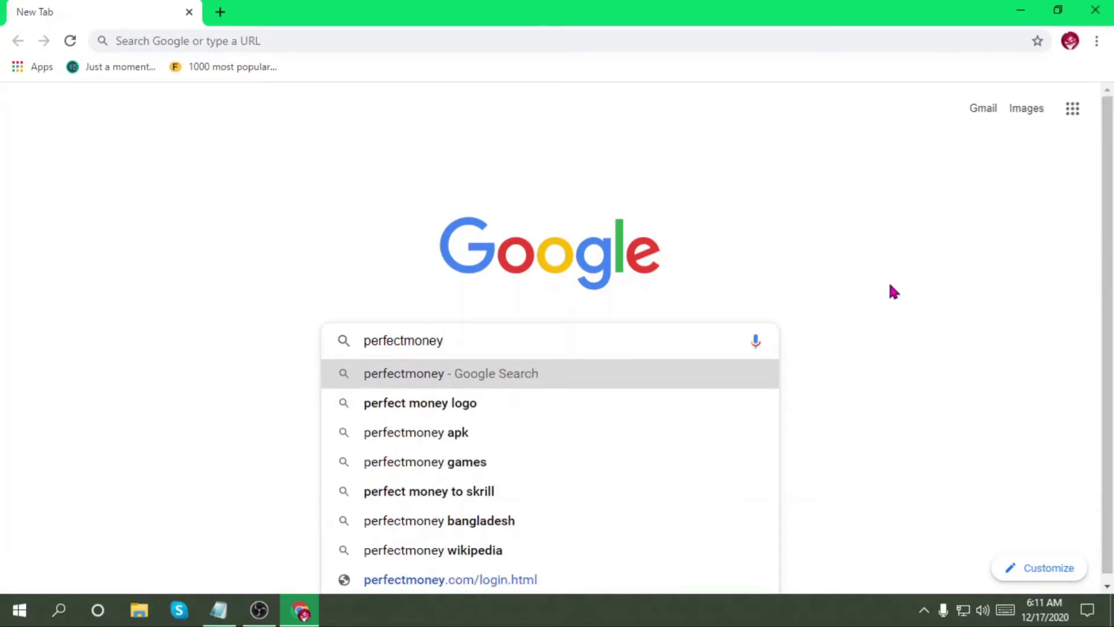
text(.is)
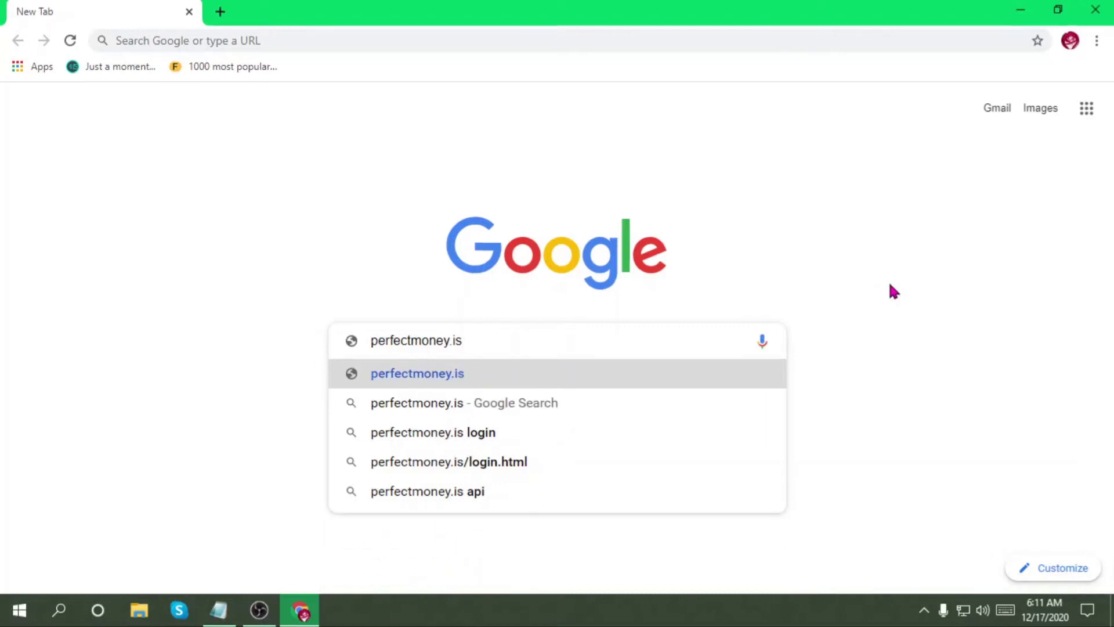
key(Return)
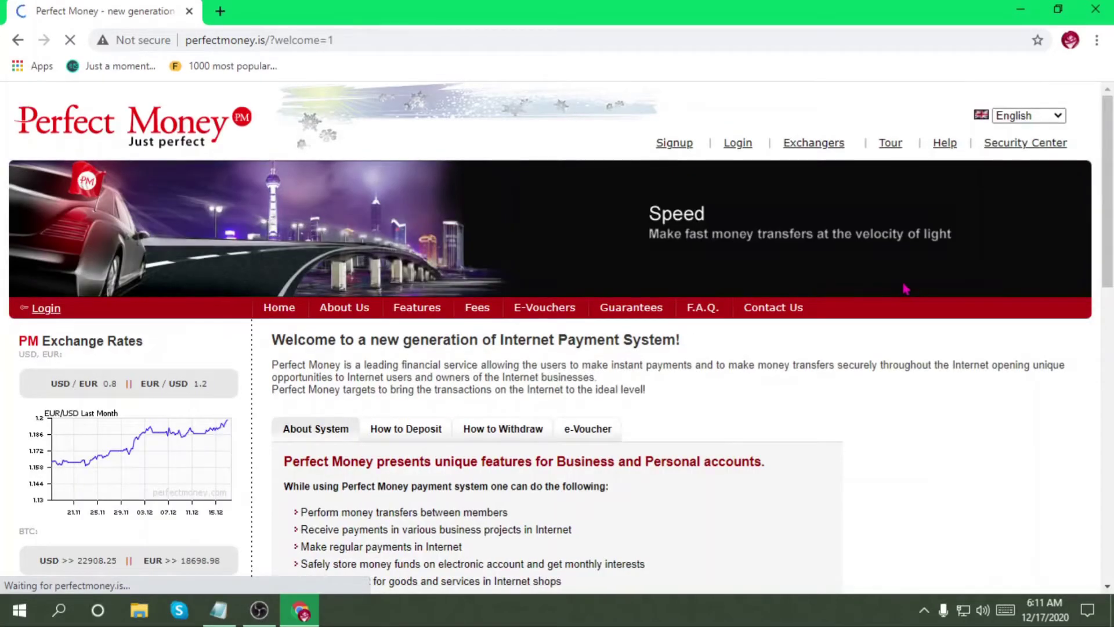
Step: Open the Perfect Money sign-up form and choose Bangladesh as the country
click(668, 150)
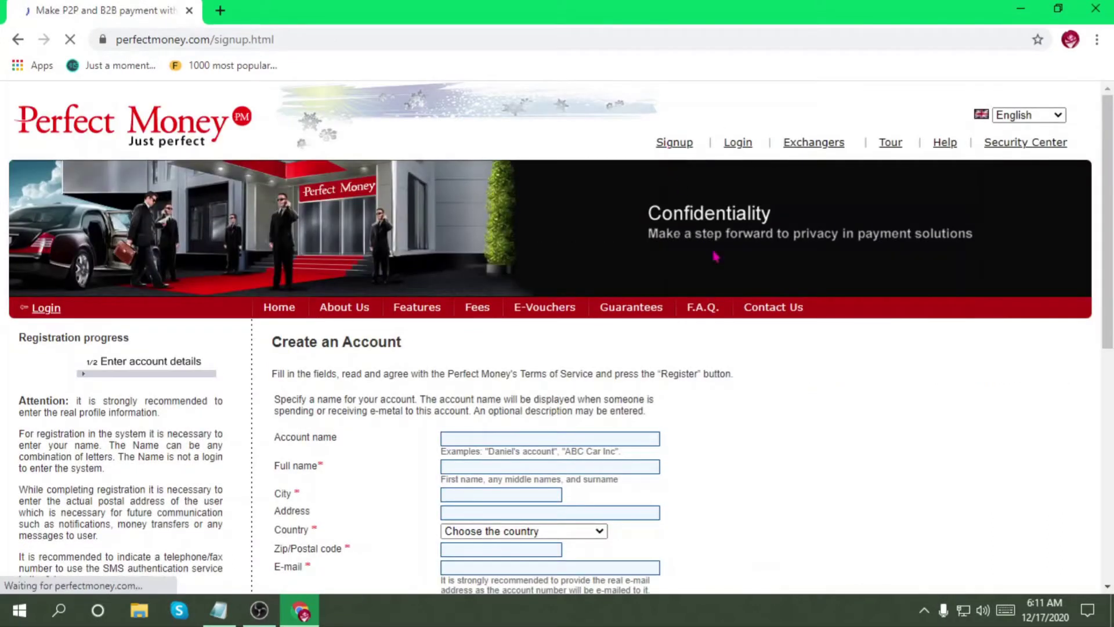
scroll(748, 440, down, 1)
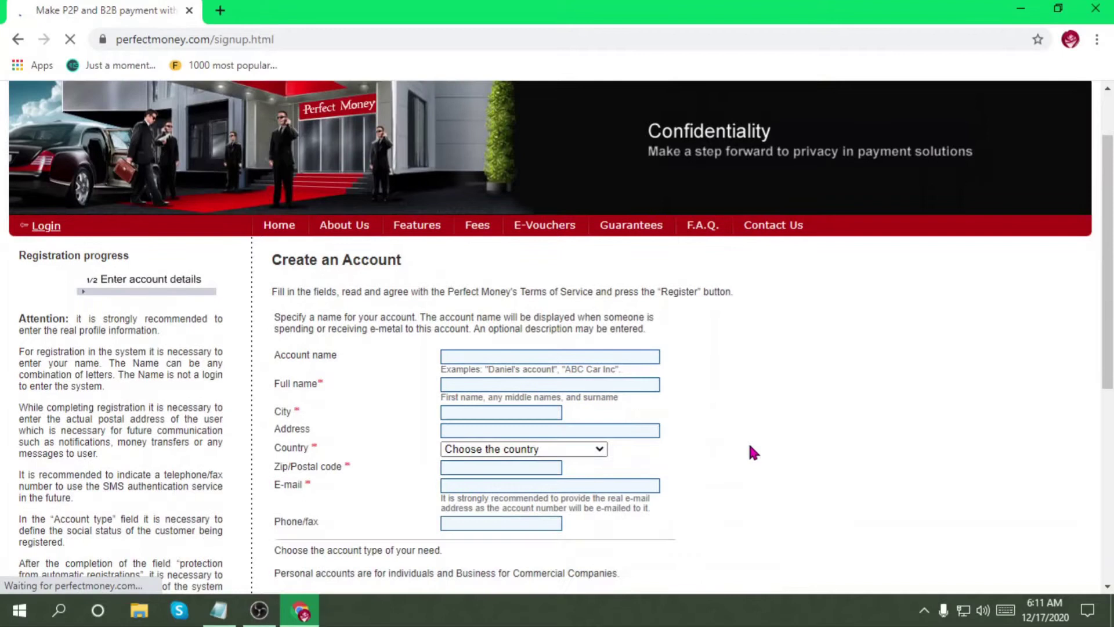
click(480, 357)
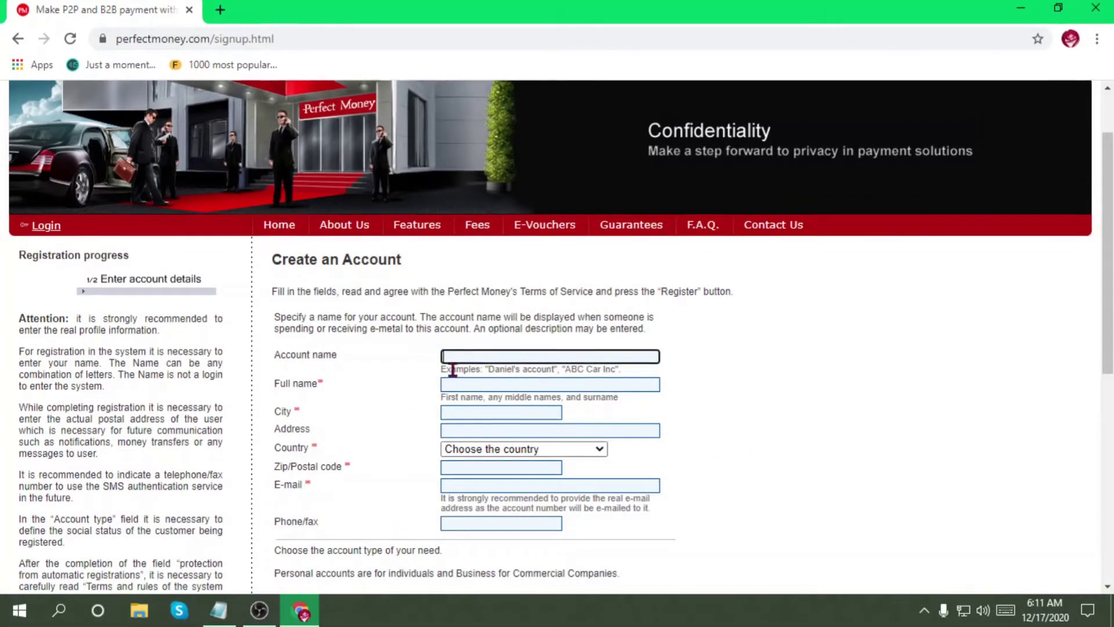
click(487, 387)
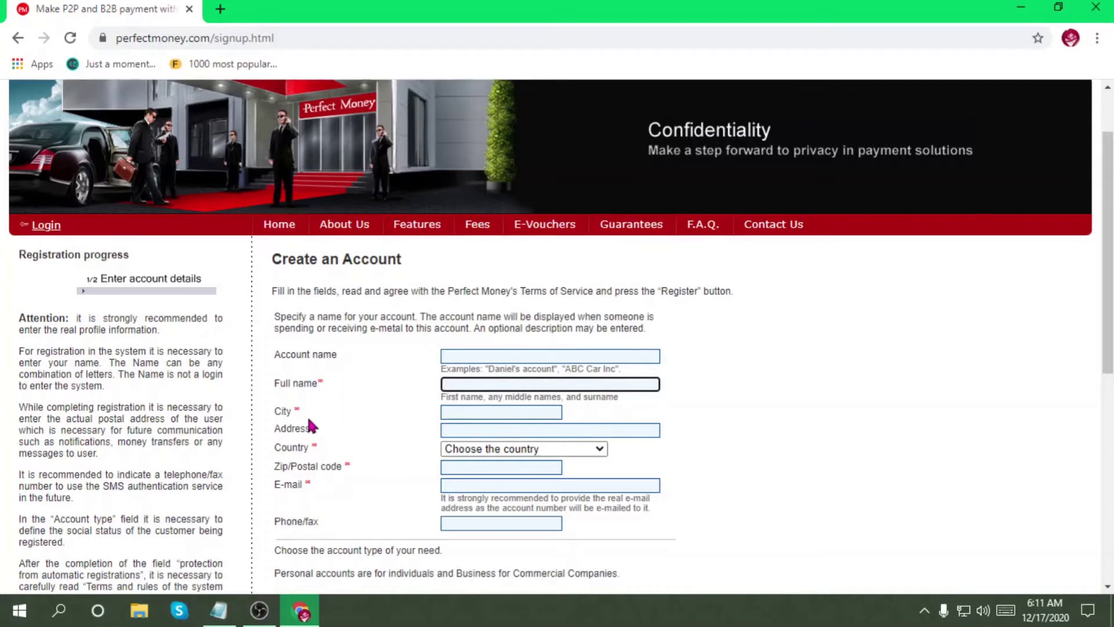
click(473, 412)
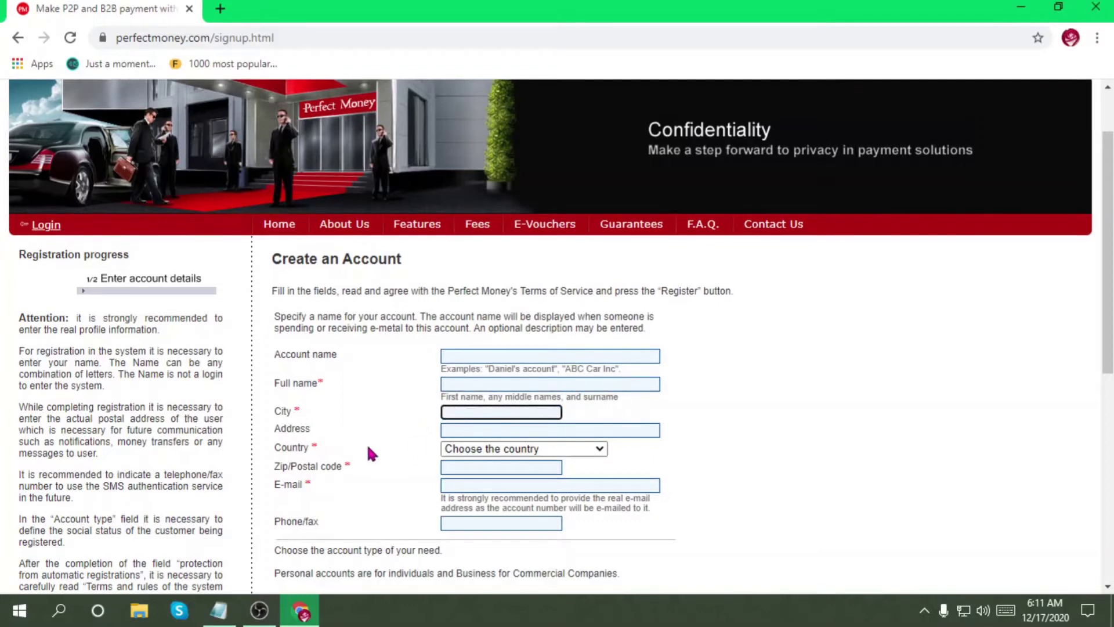
scroll(367, 442, down, 2)
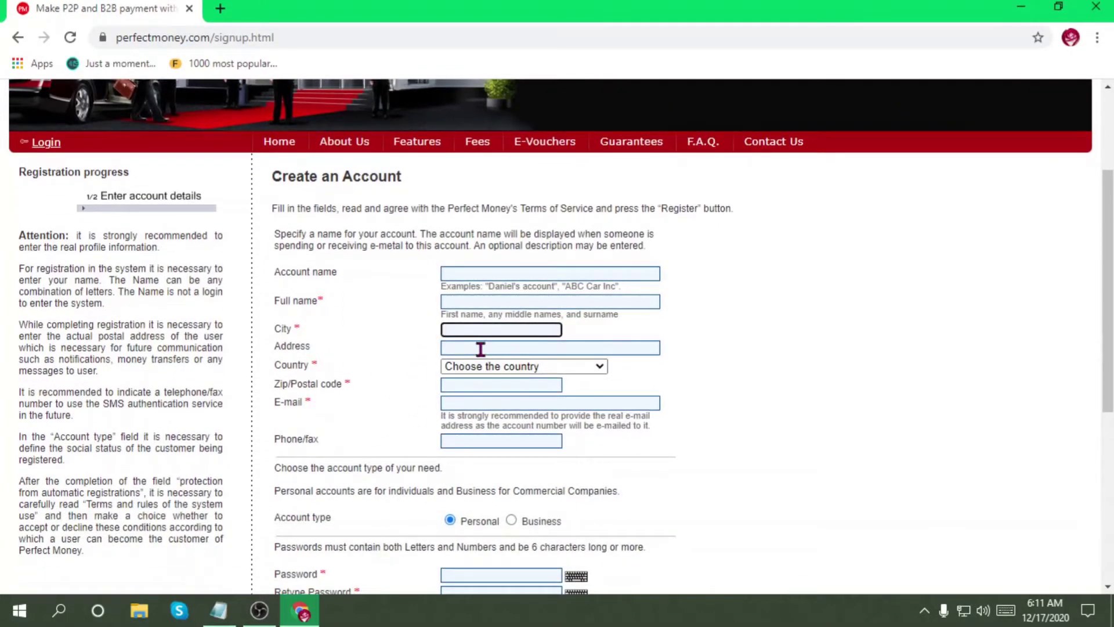
click(480, 348)
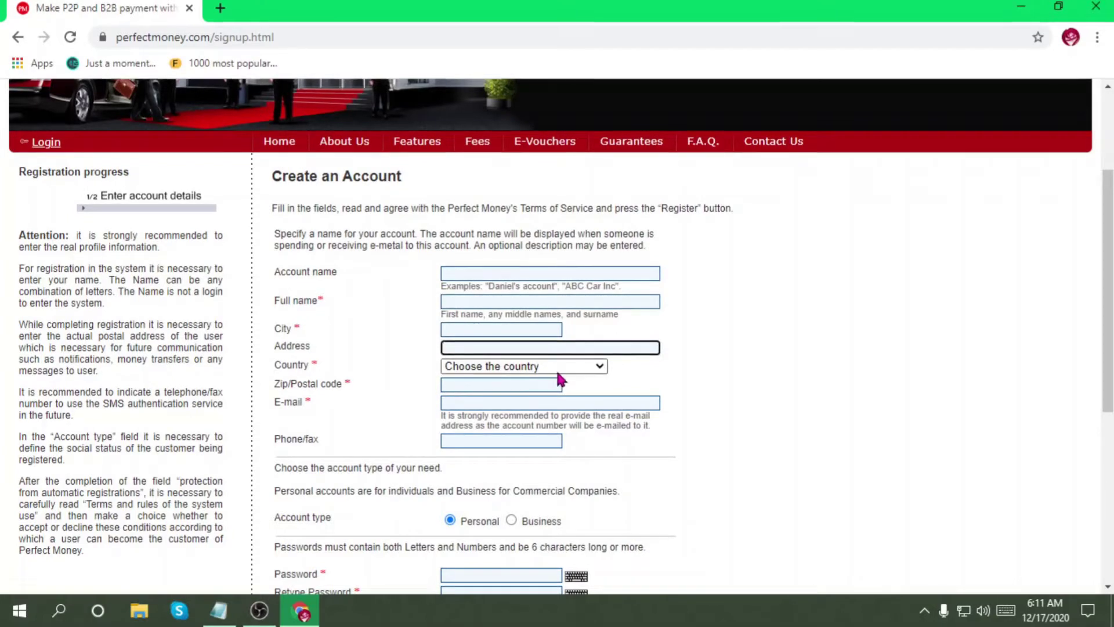
click(576, 366)
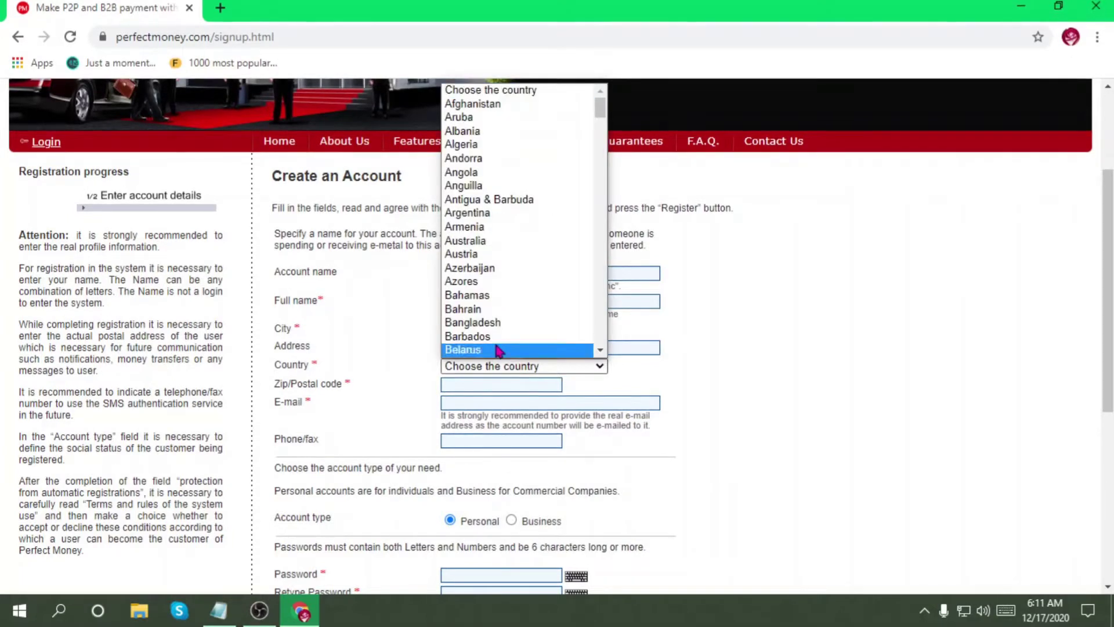
click(484, 325)
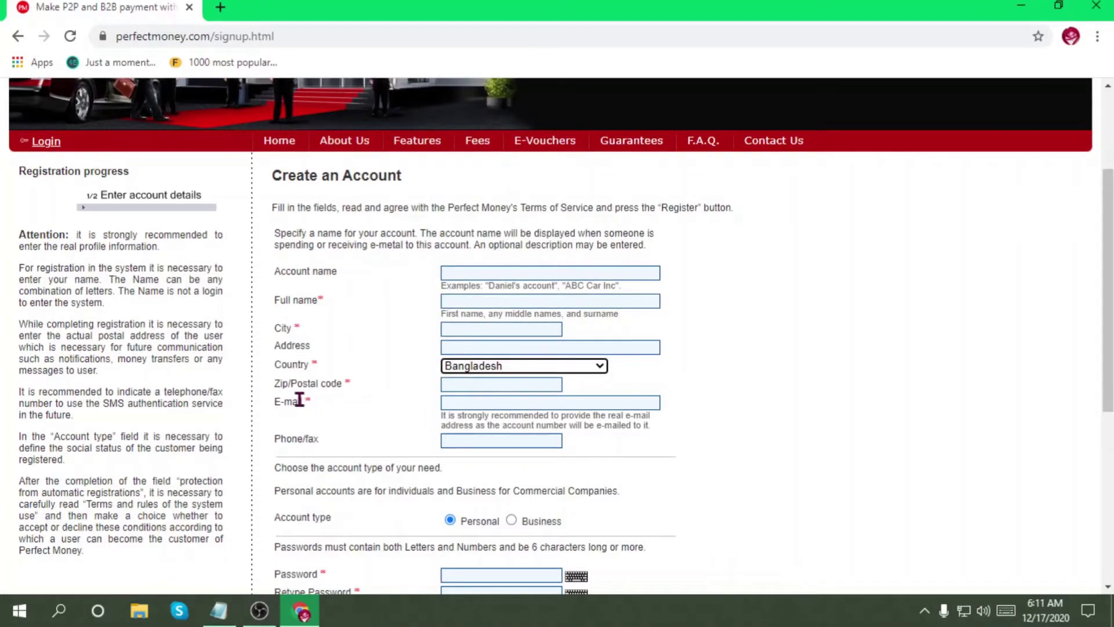
Step: Examine the remaining registration fields, from postal code, e-mail and phone to account type, password, Turing number and terms of service
click(466, 385)
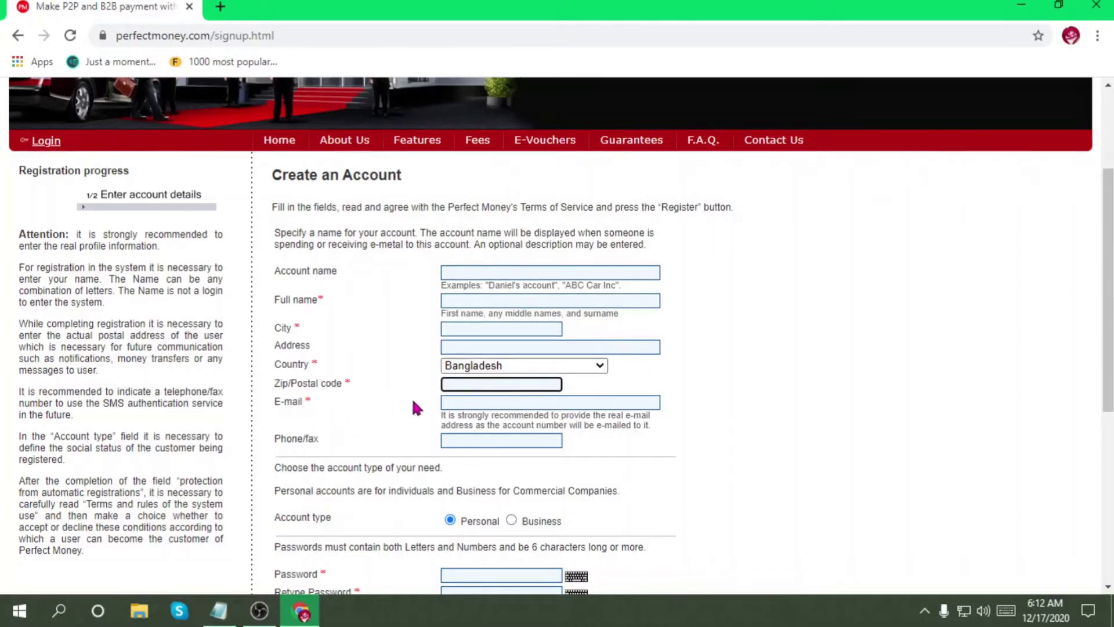
click(475, 402)
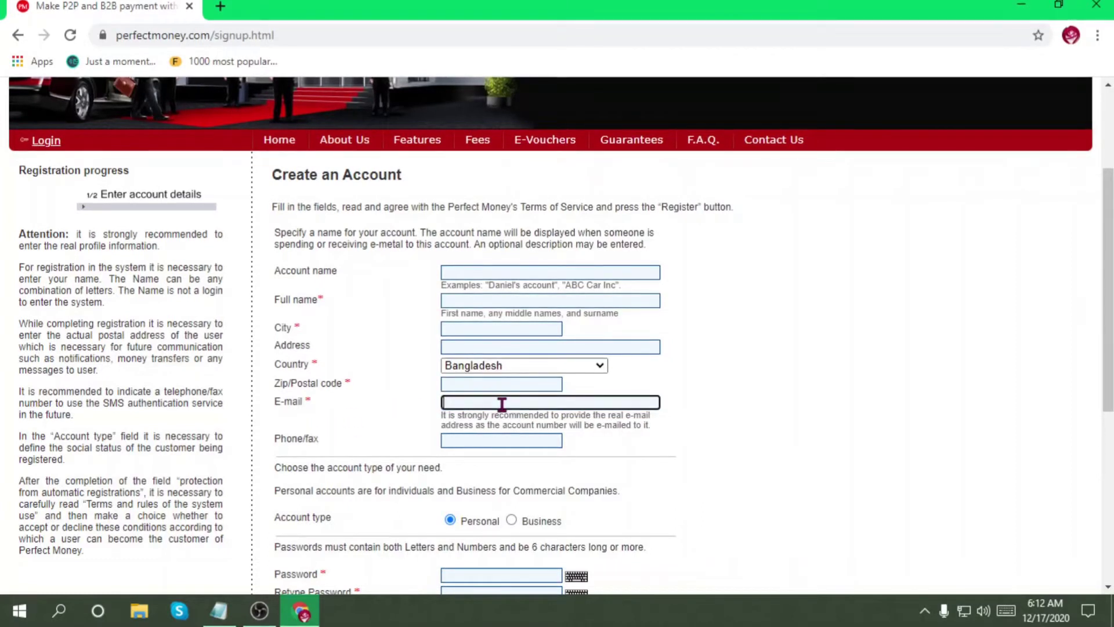
click(472, 441)
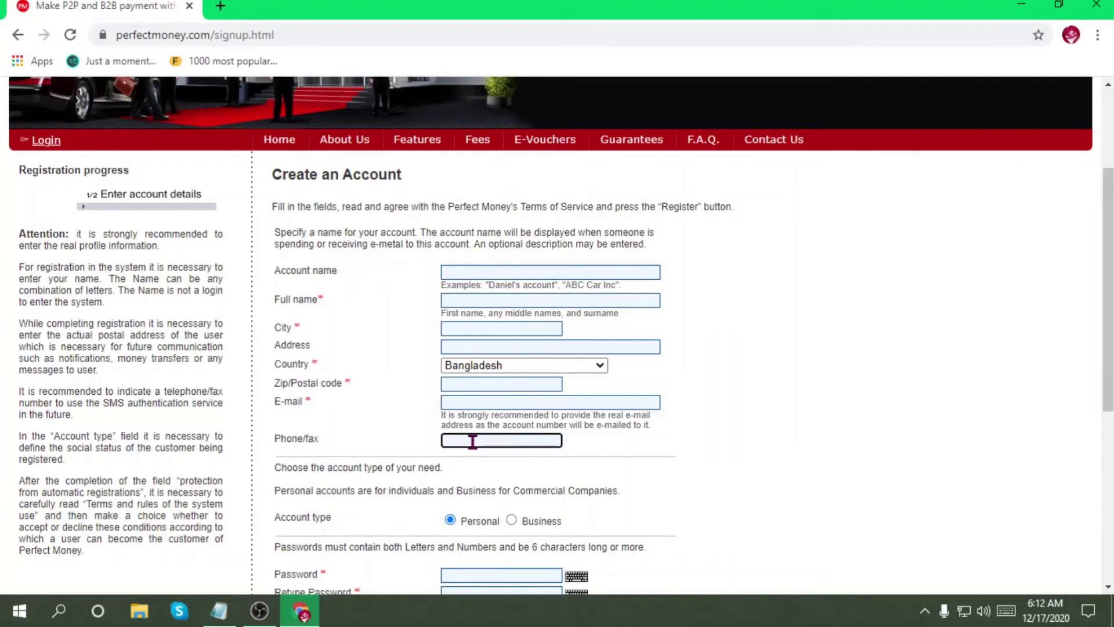
scroll(473, 441, down, 1)
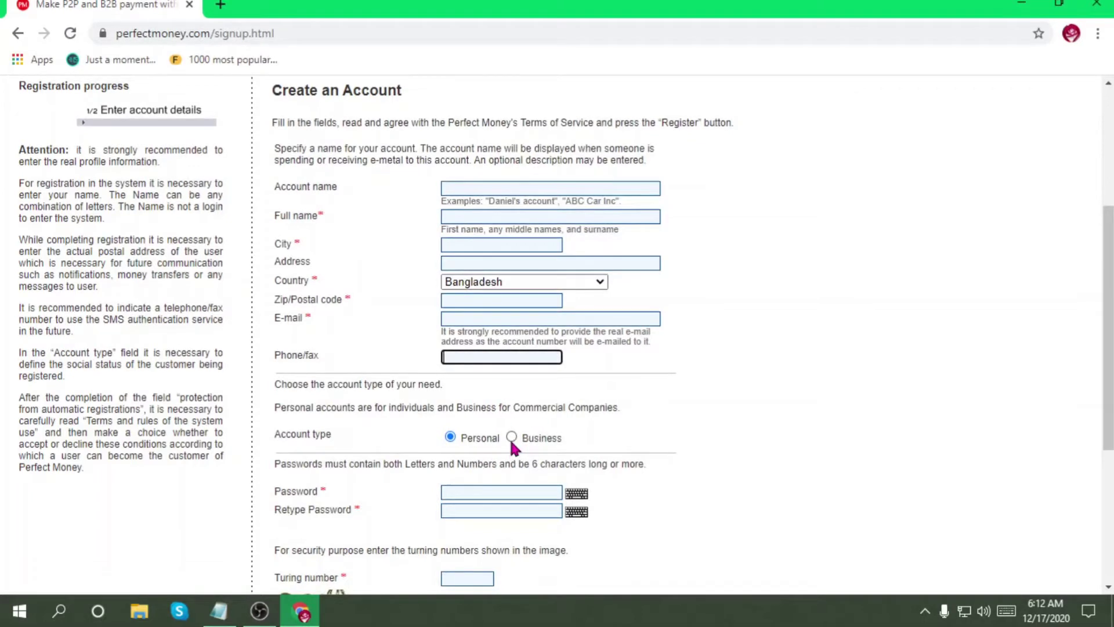
scroll(522, 441, down, 3)
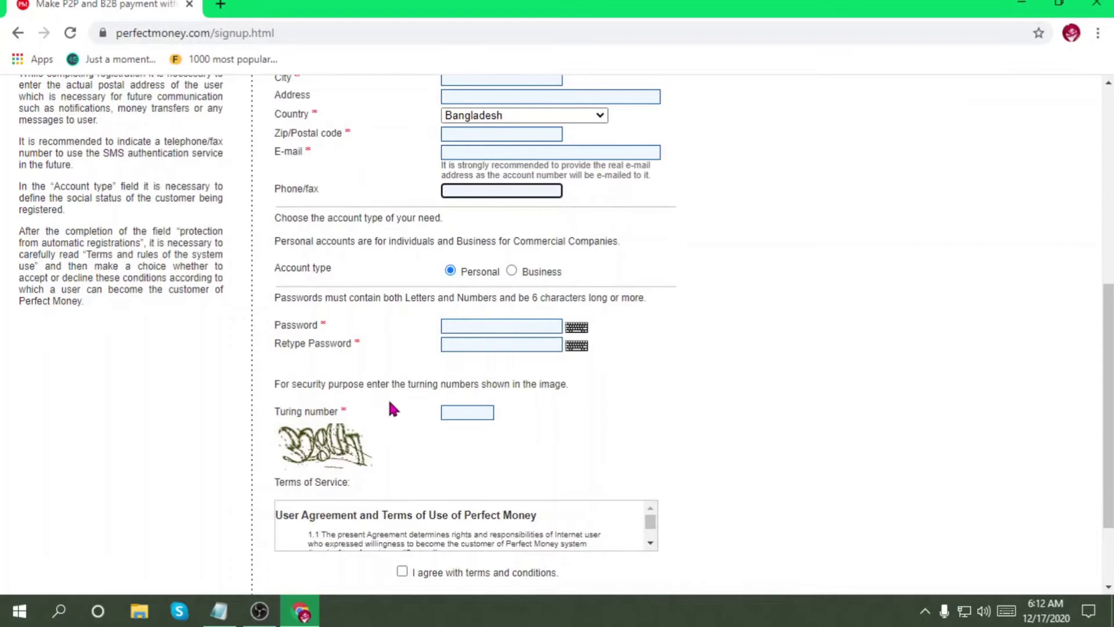
click(479, 326)
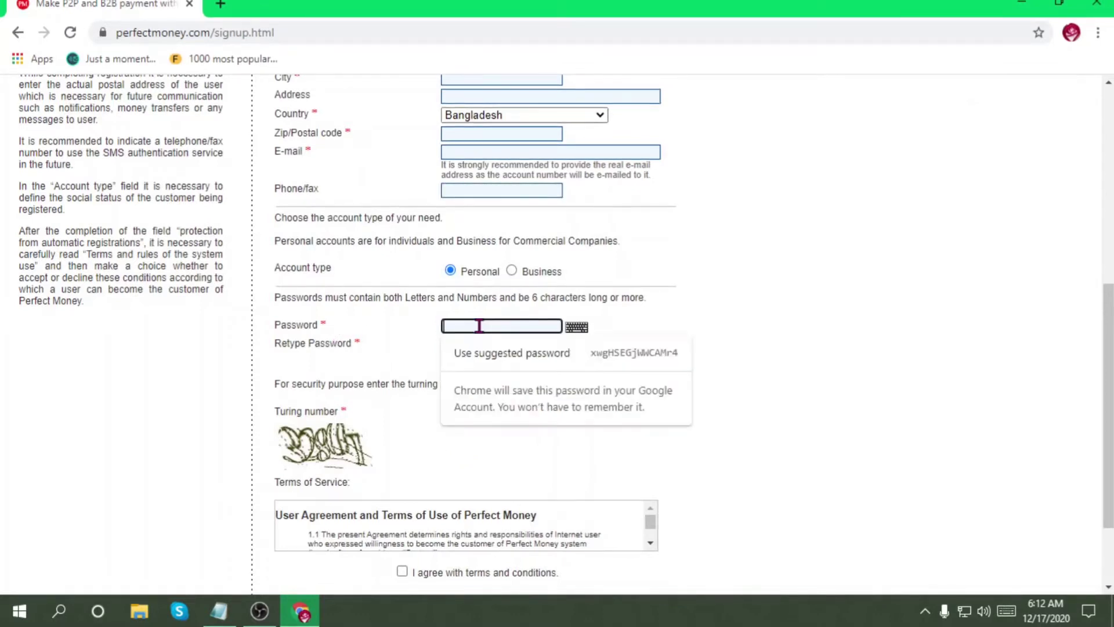
click(406, 330)
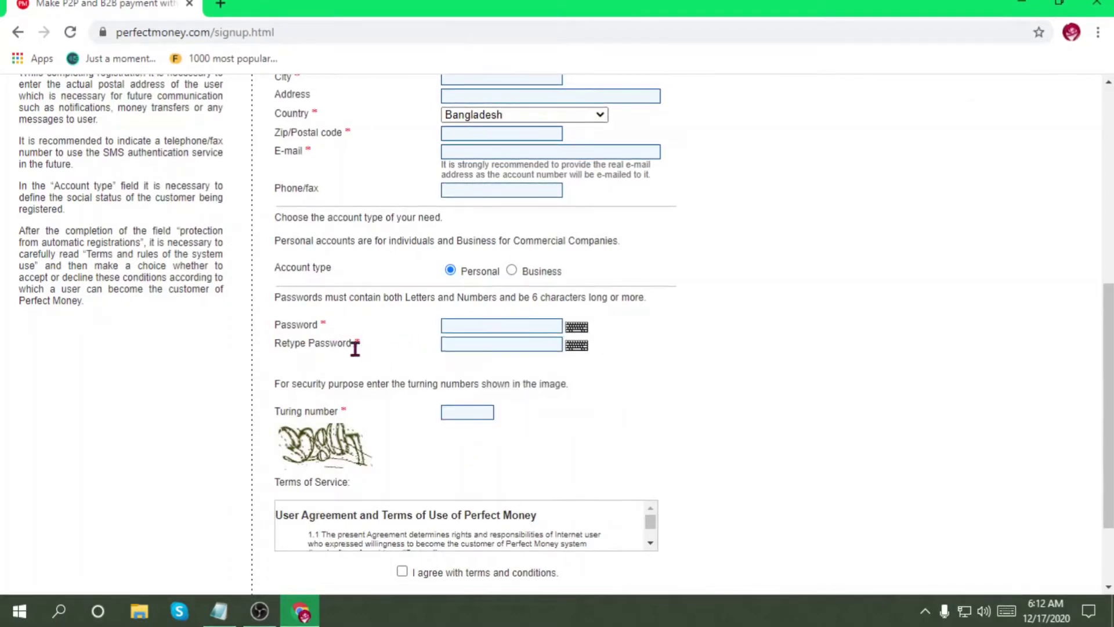
click(461, 346)
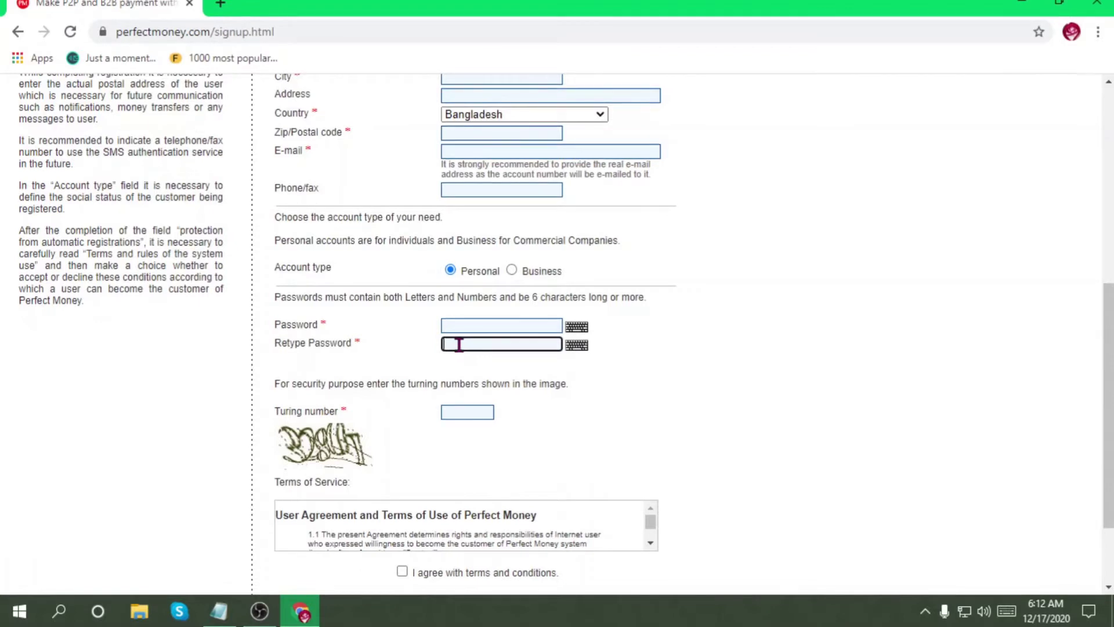
click(454, 412)
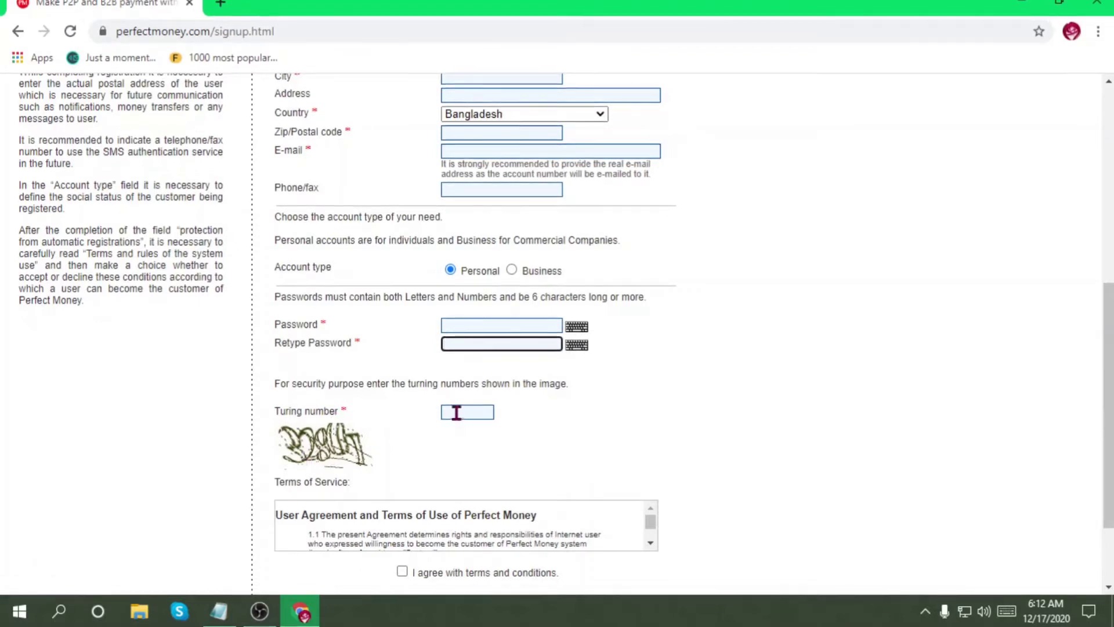
scroll(399, 430, down, 2)
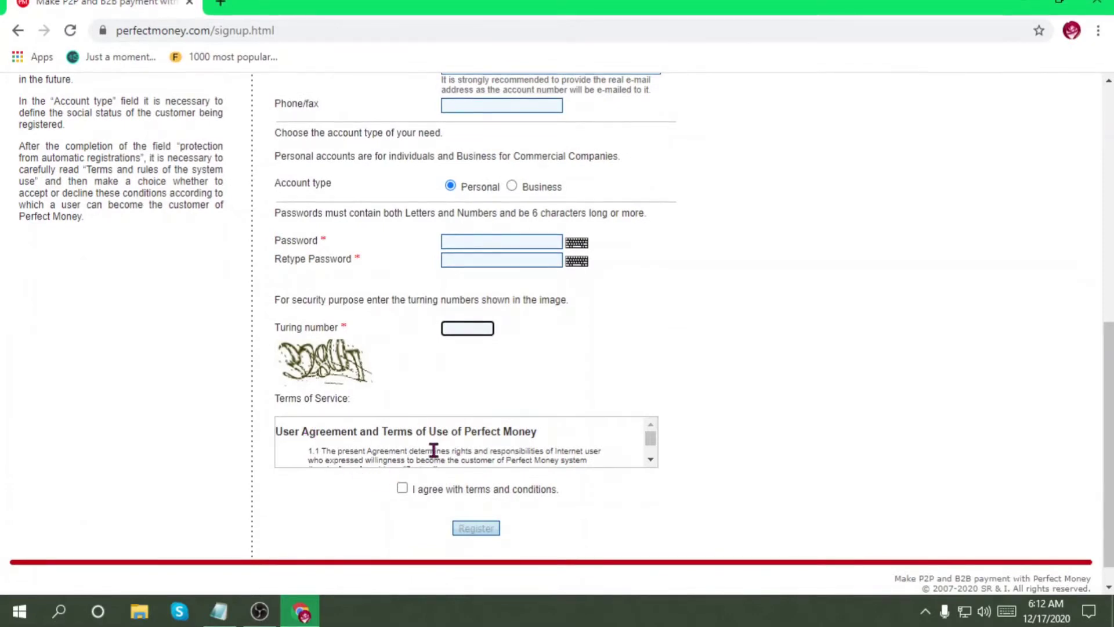
click(402, 487)
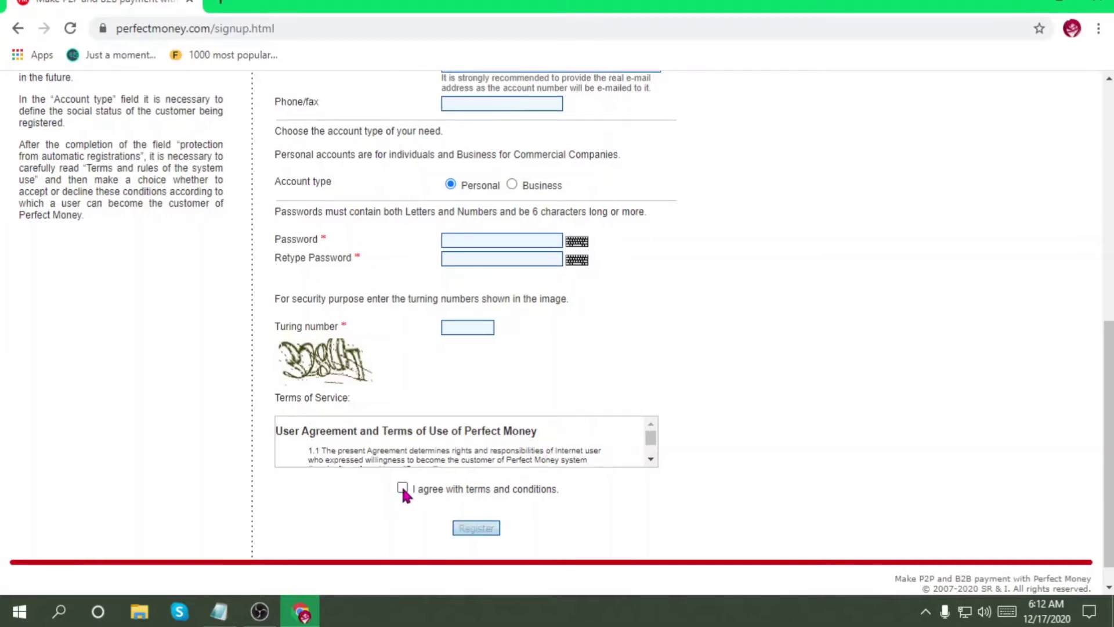
scroll(540, 527, up, 7)
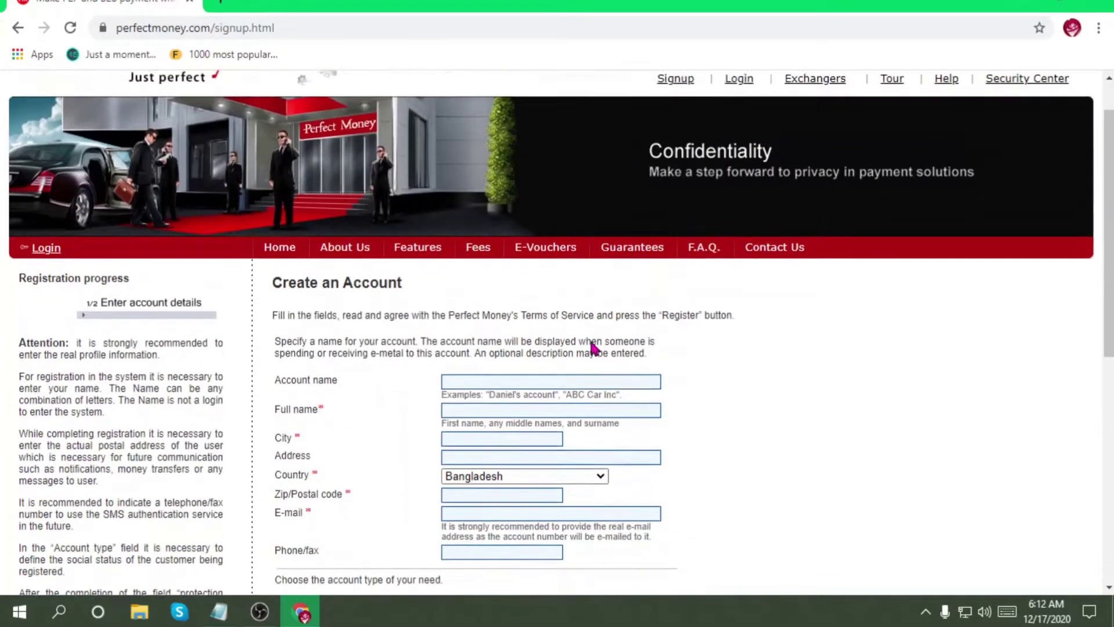
Step: Fill in the account holder's details on the registration form and enter the account password
scroll(522, 330, down, 2)
click(494, 272)
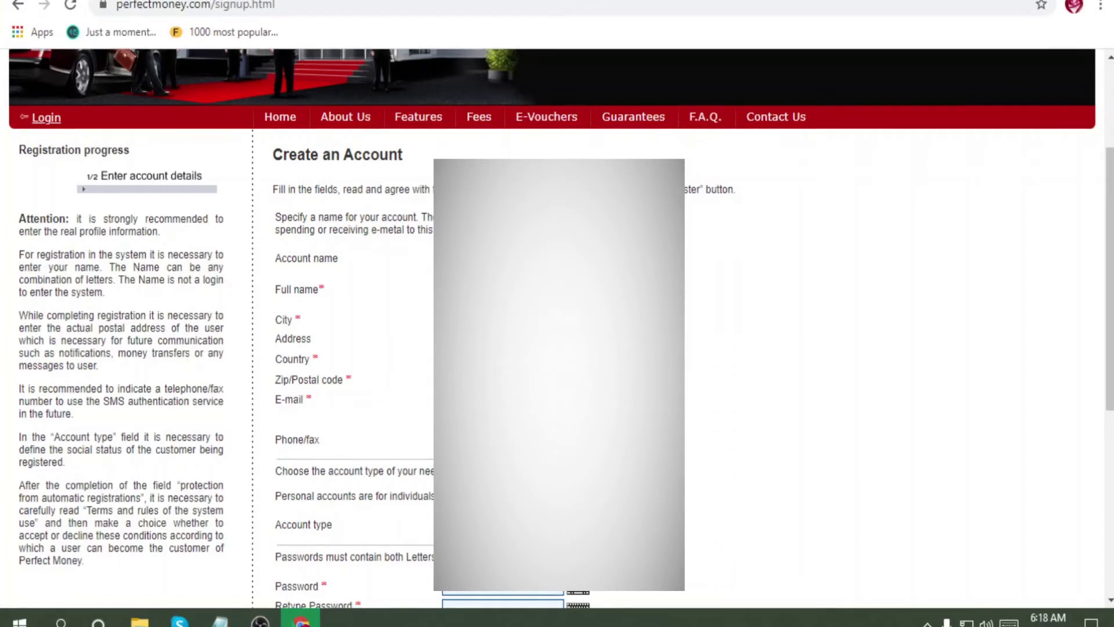
scroll(557, 325, down, 5)
click(510, 317)
text(*)
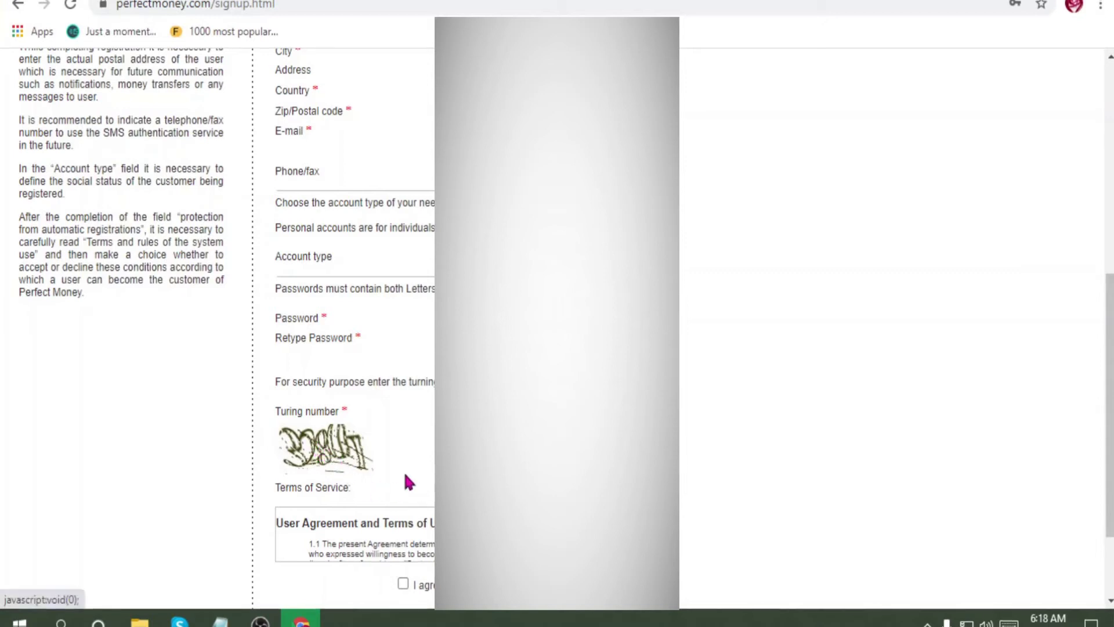
Step: Load a new Turing number image on the registration form
click(332, 458)
click(333, 458)
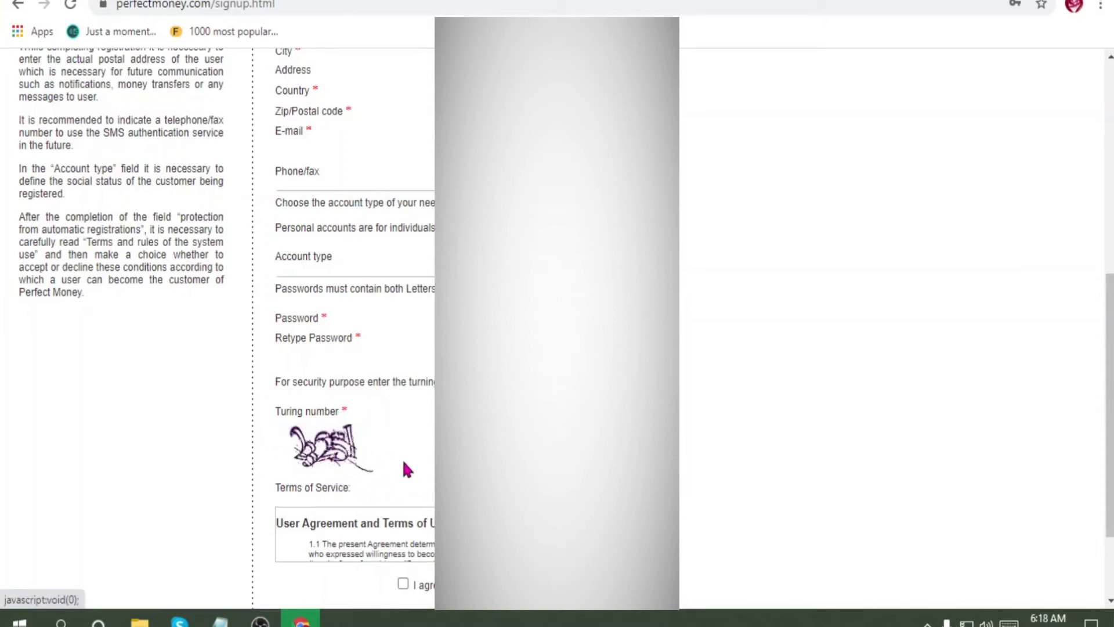
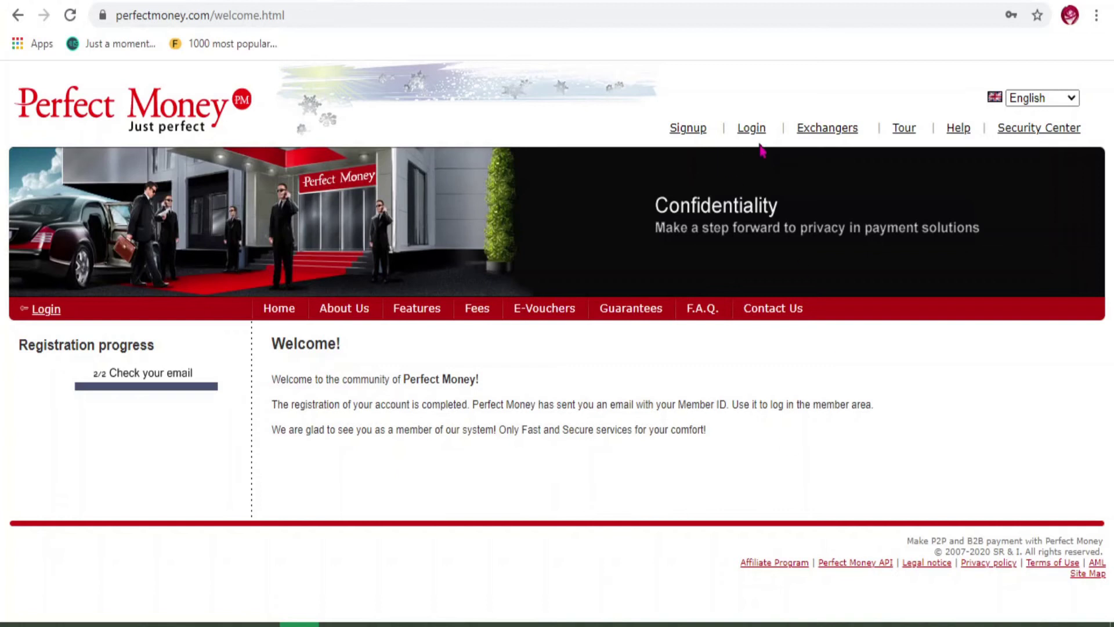
Step: Log in to the new account with the member ID, account password and Turing number, and save the password in the browser
click(749, 134)
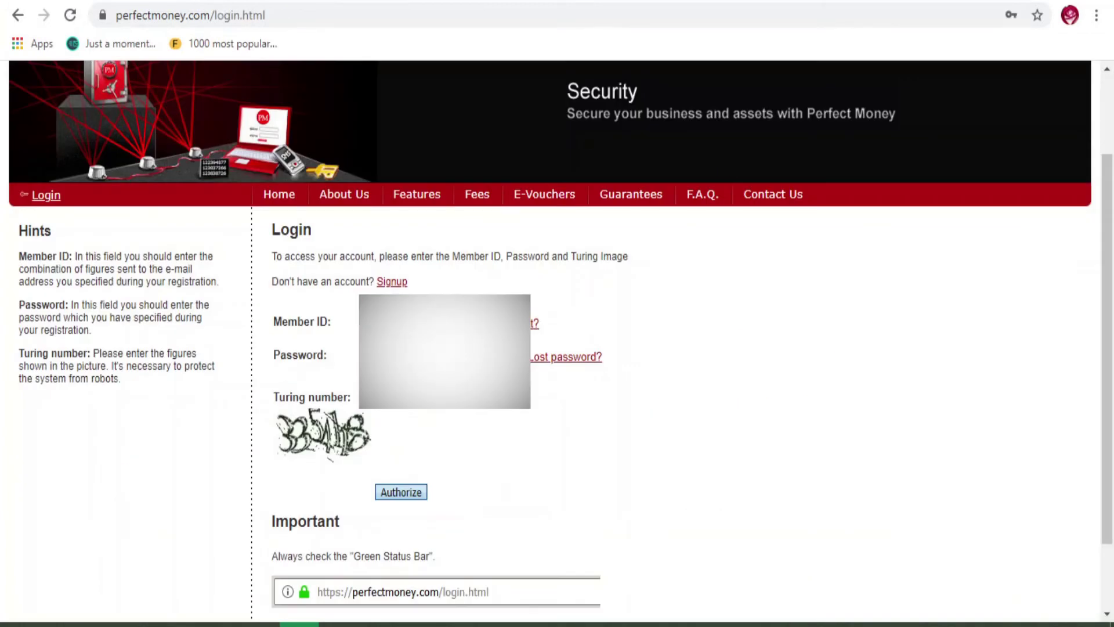
click(443, 355)
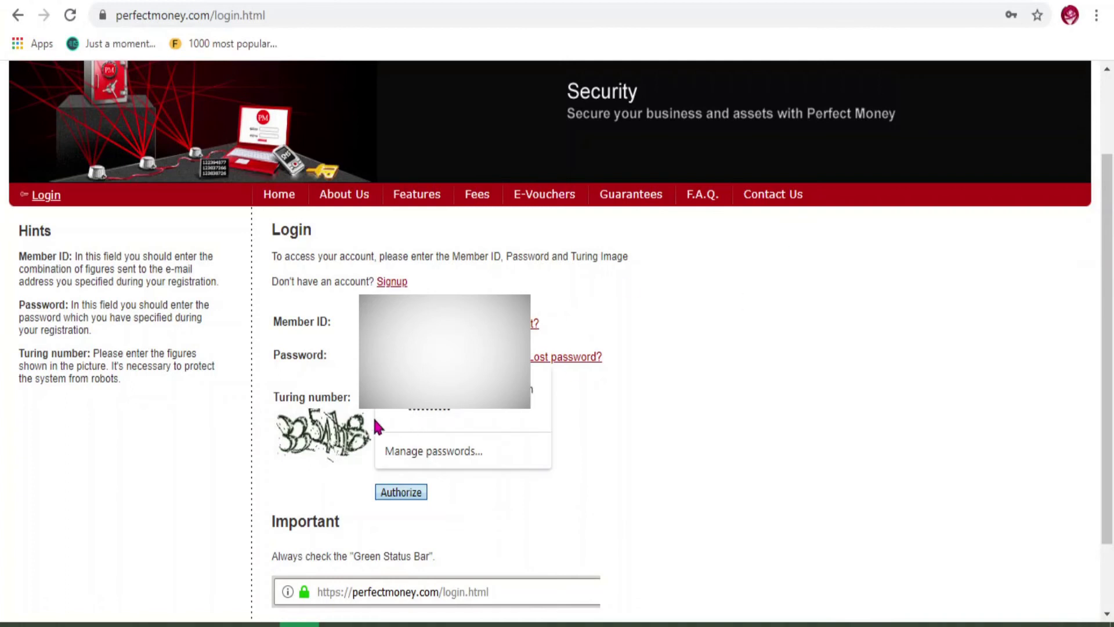
click(422, 419)
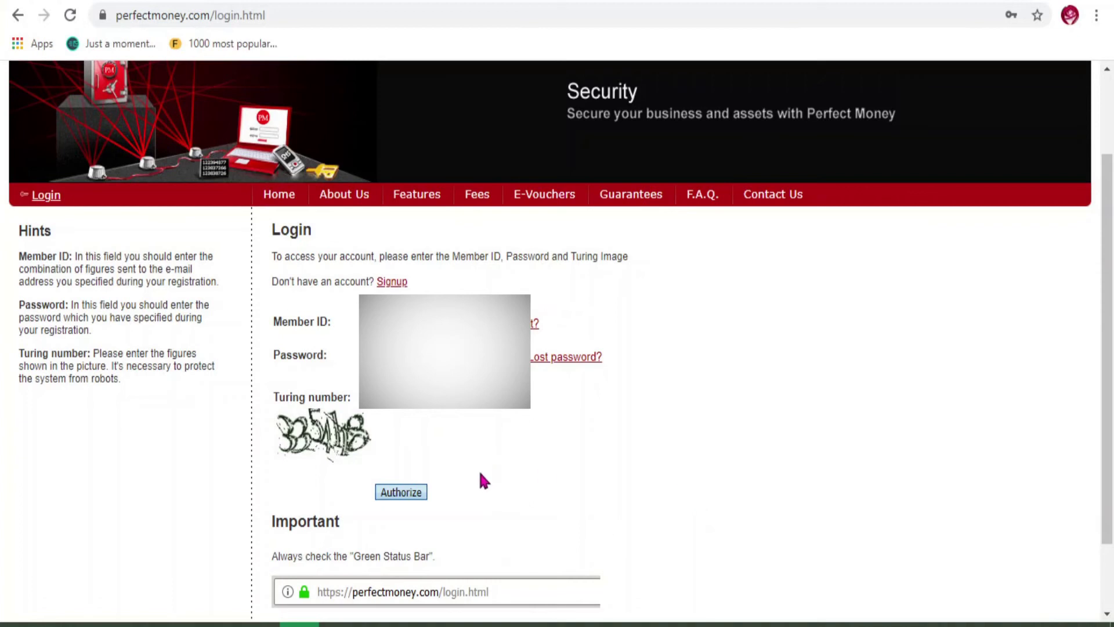
click(403, 498)
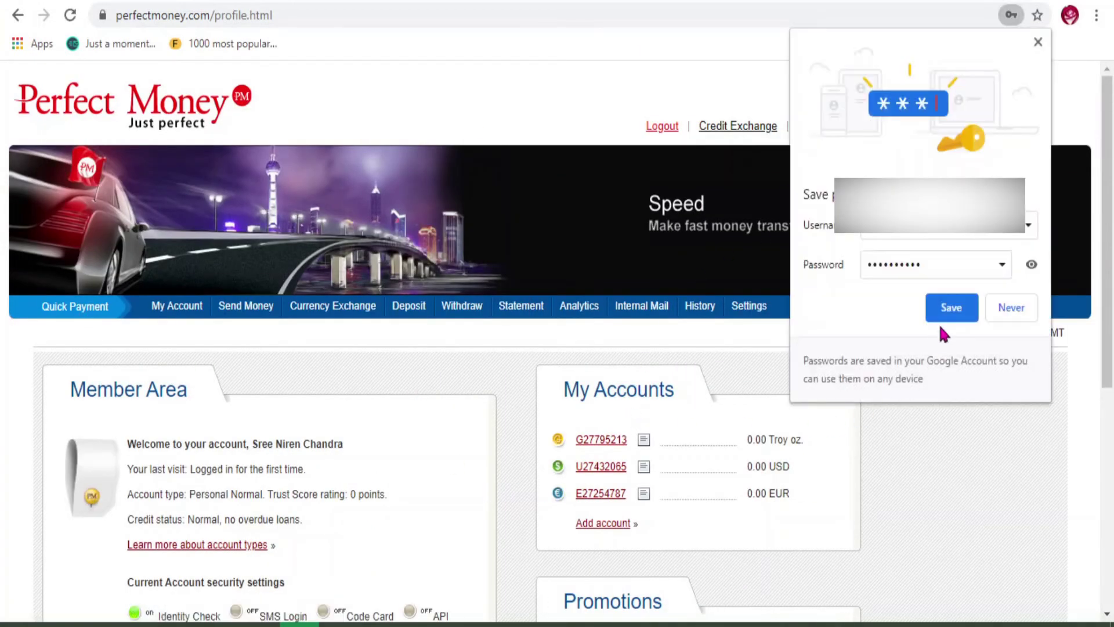
click(949, 317)
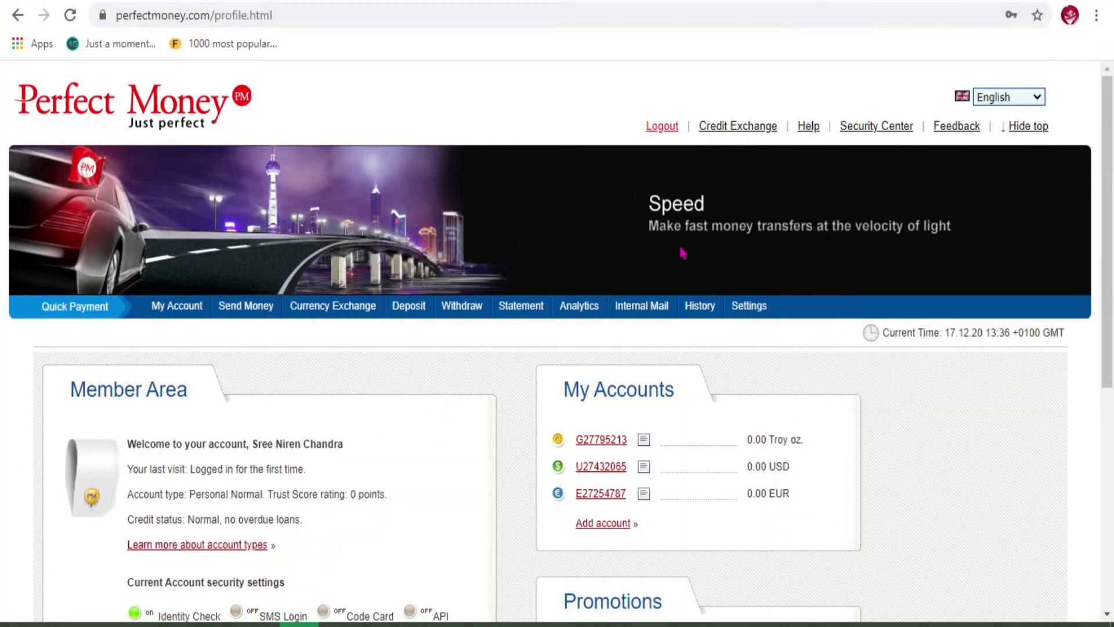
Step: Examine the member area's account details, security settings, recent transactions, My Accounts and Promotions sections
scroll(495, 444, down, 3)
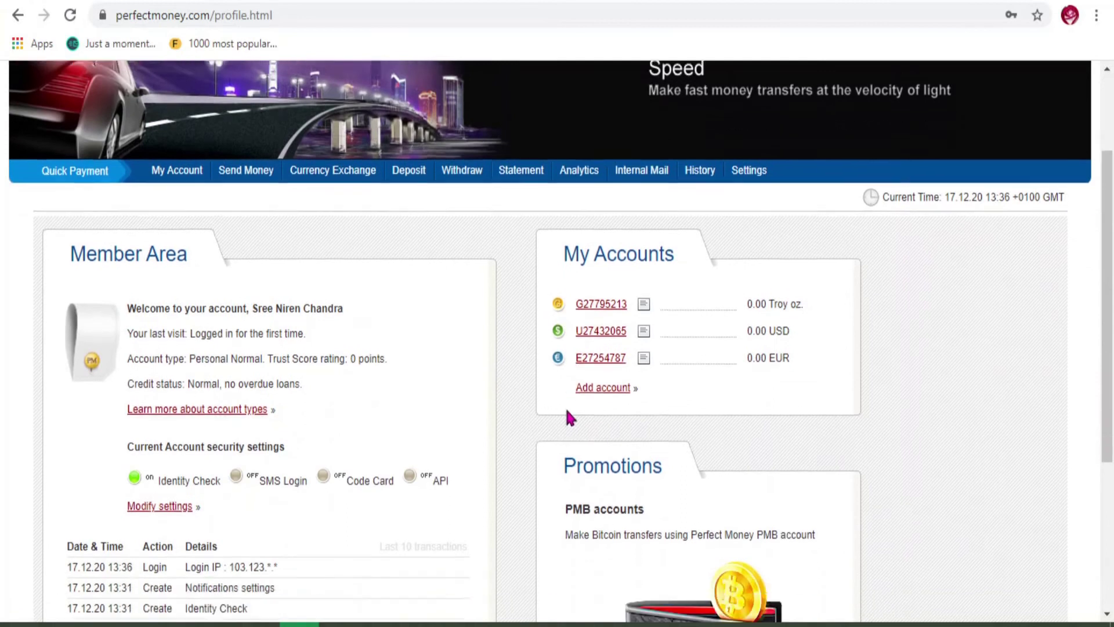
scroll(518, 427, up, 3)
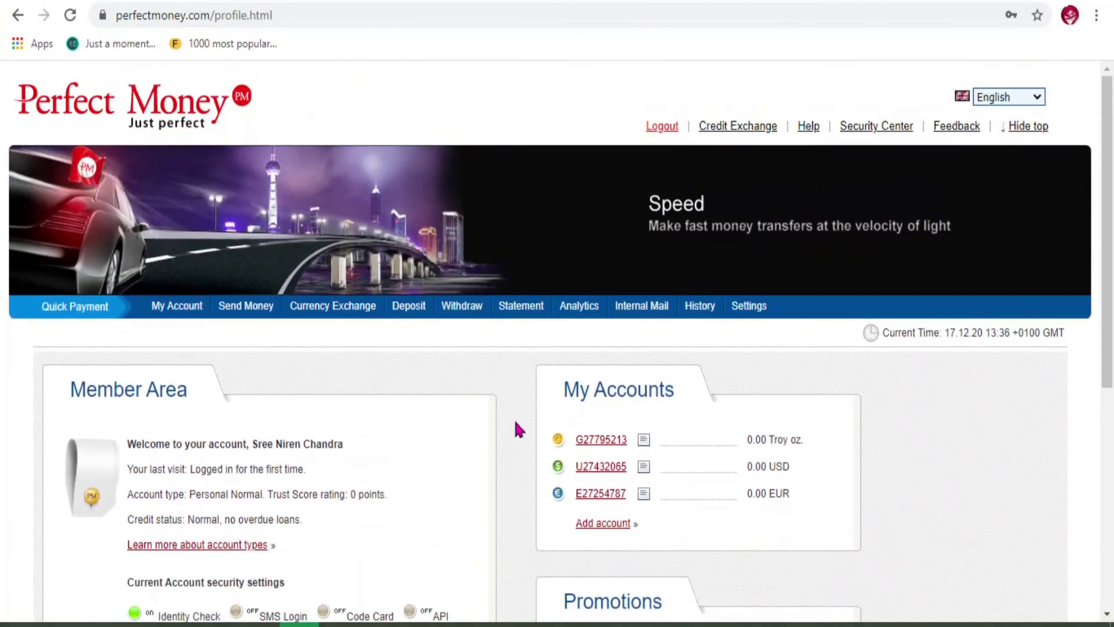
scroll(525, 435, down, 2)
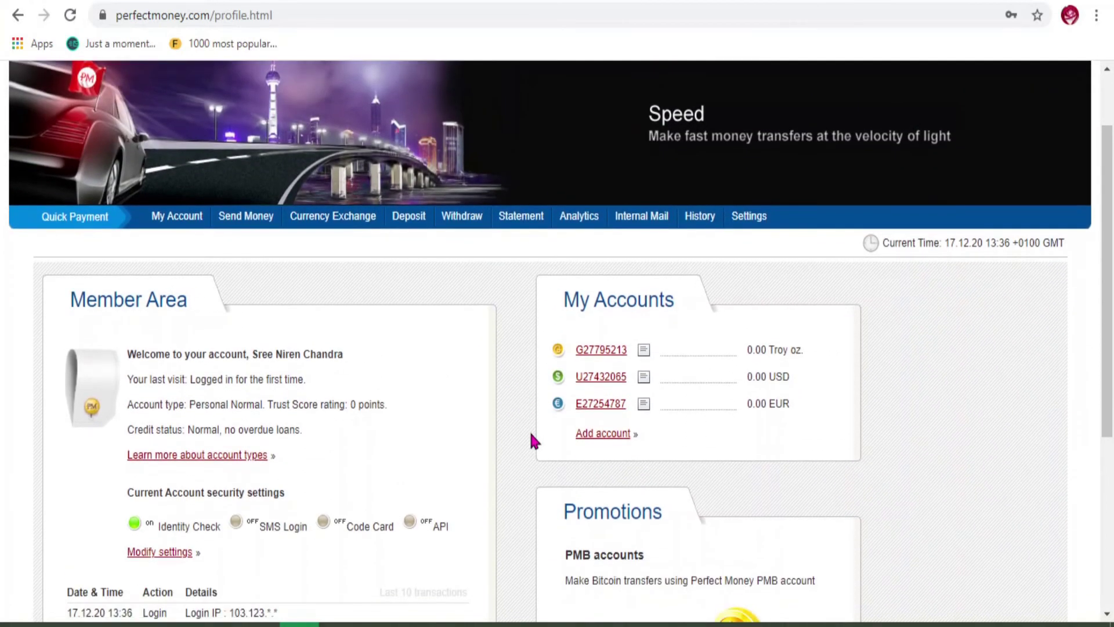
scroll(531, 433, down, 7)
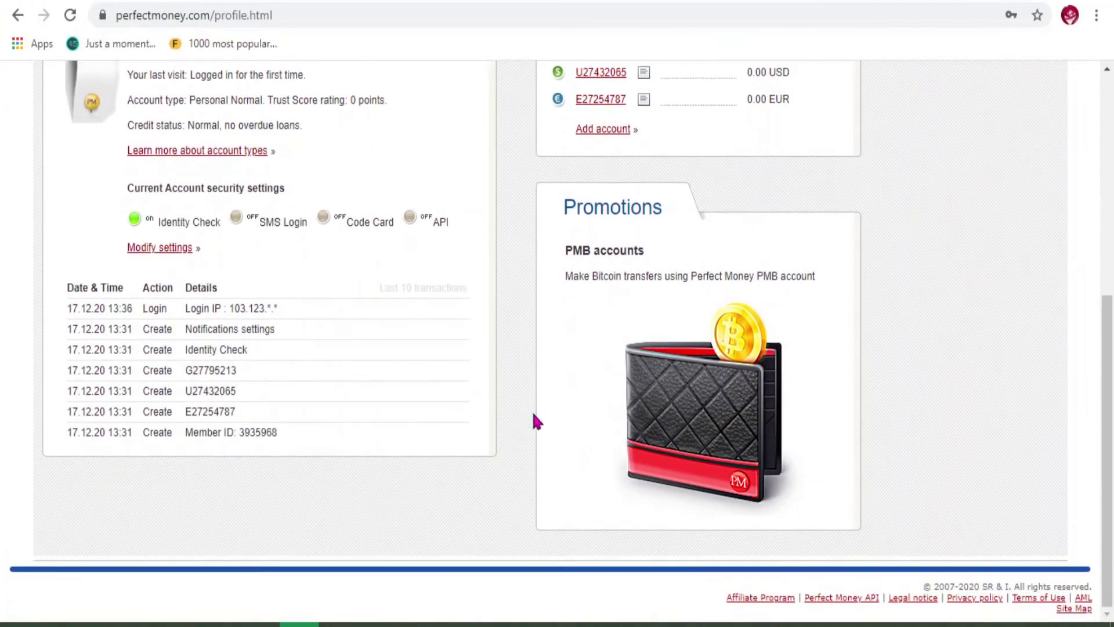
scroll(528, 418, up, 8)
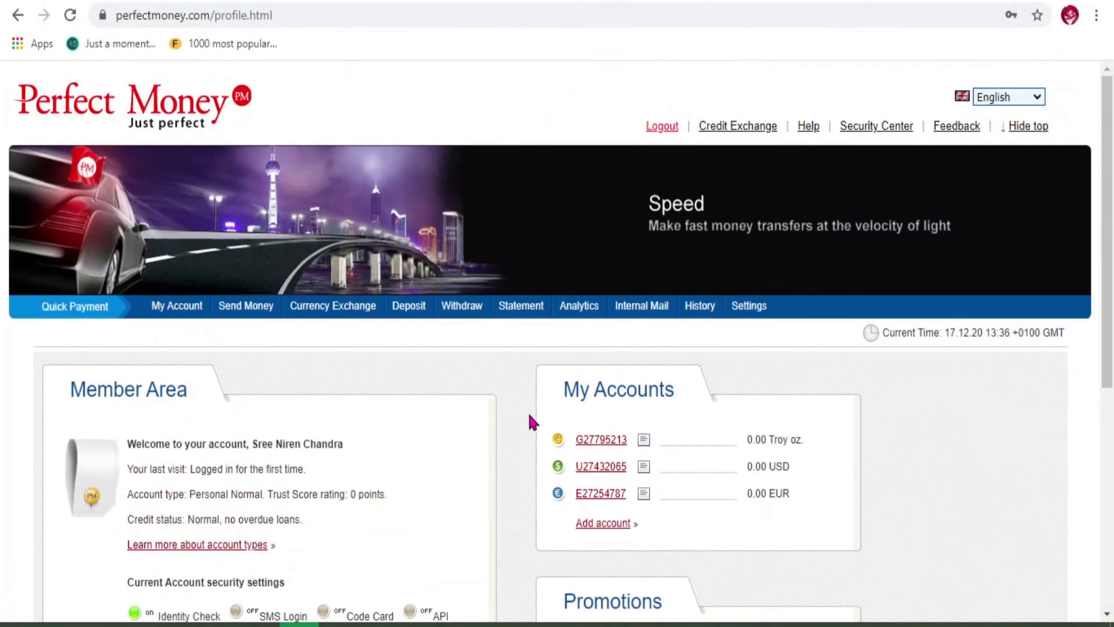
Step: Open the account settings and examine the profile fields, security, notifications, subaccounts, API and account verification sections
click(752, 312)
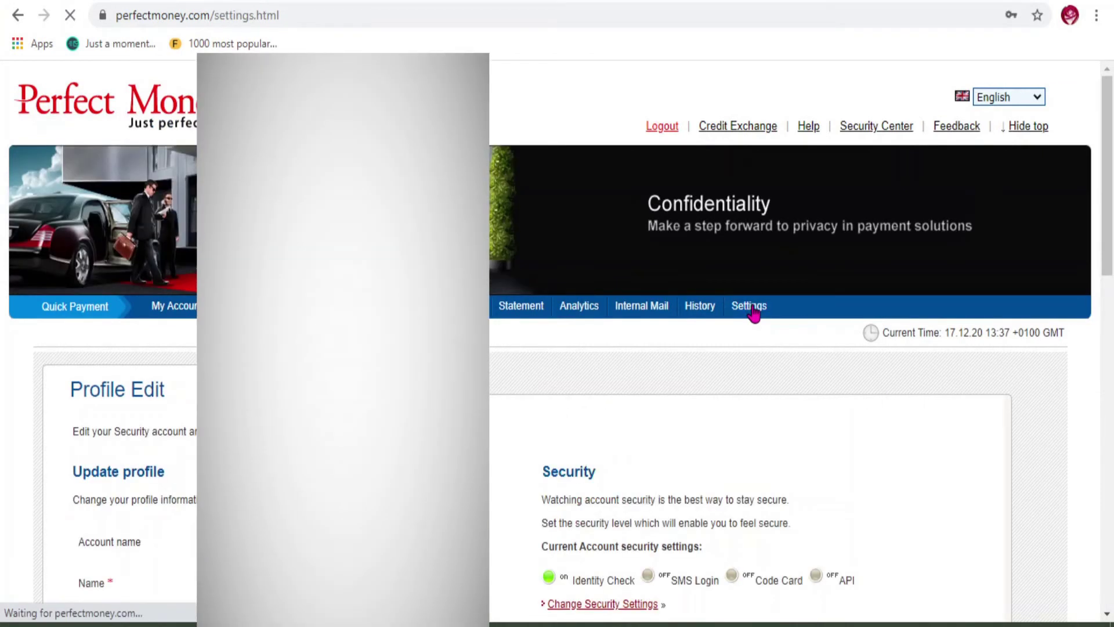
scroll(789, 348, down, 2)
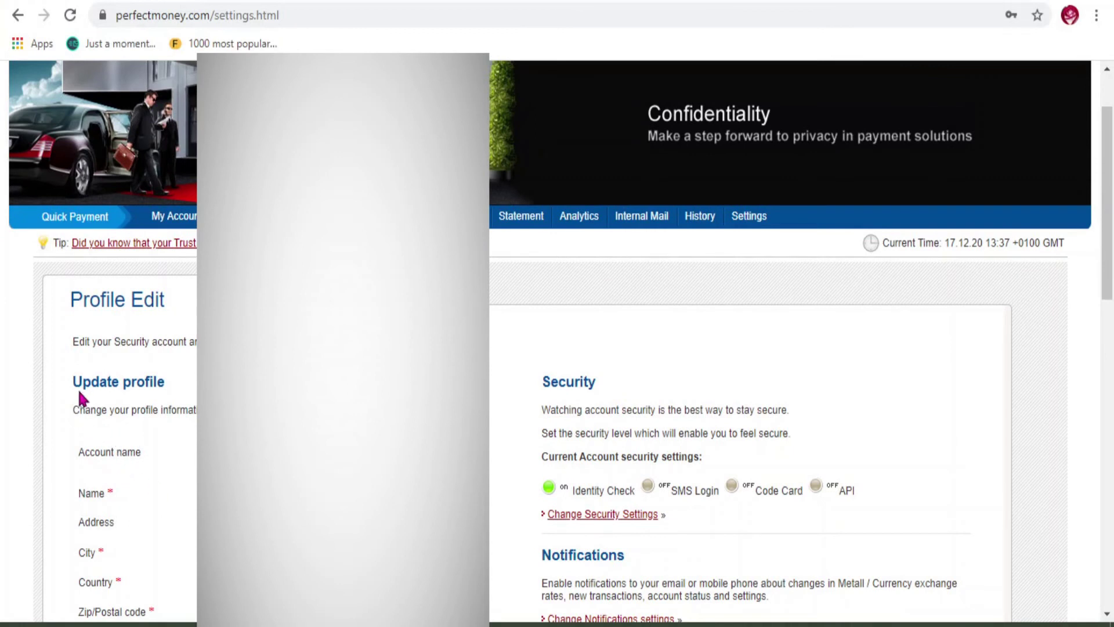
scroll(124, 363, down, 4)
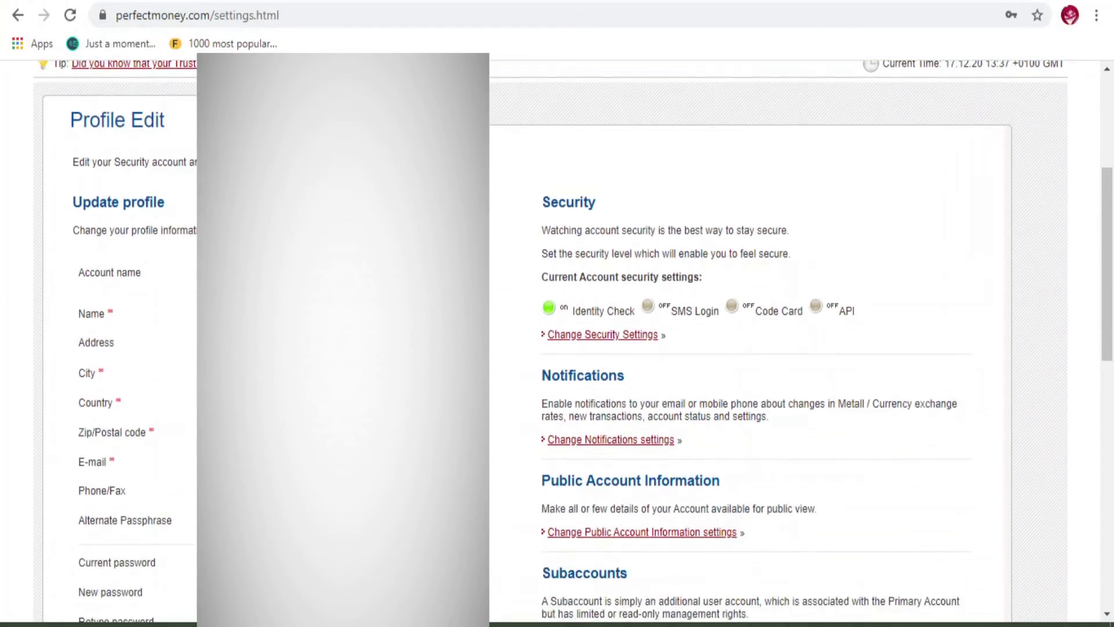
scroll(748, 348, down, 2)
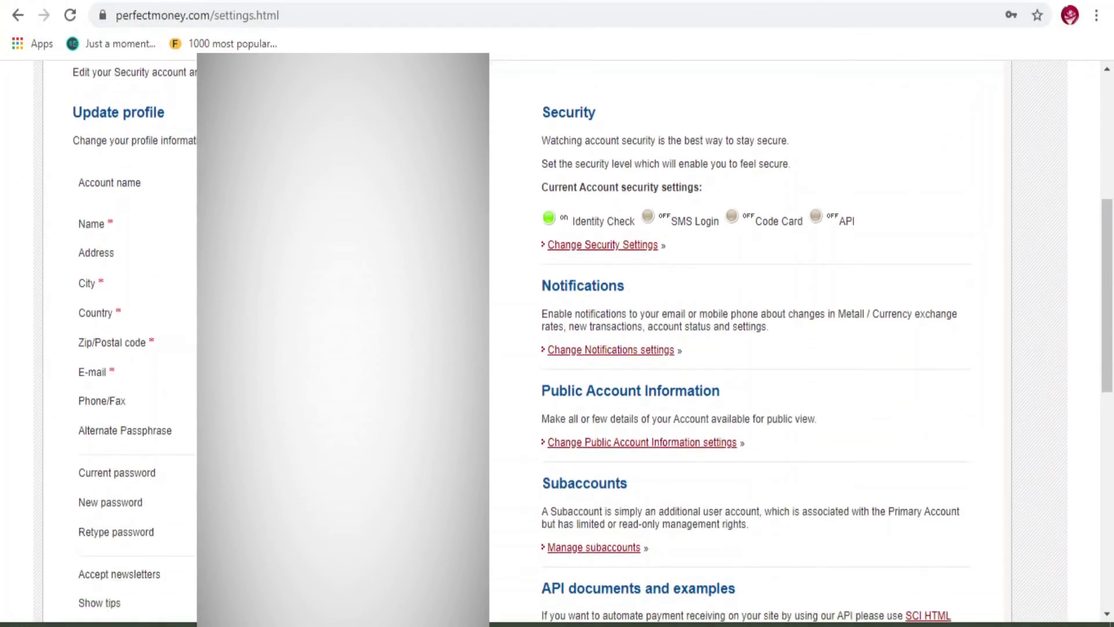
scroll(592, 341, down, 8)
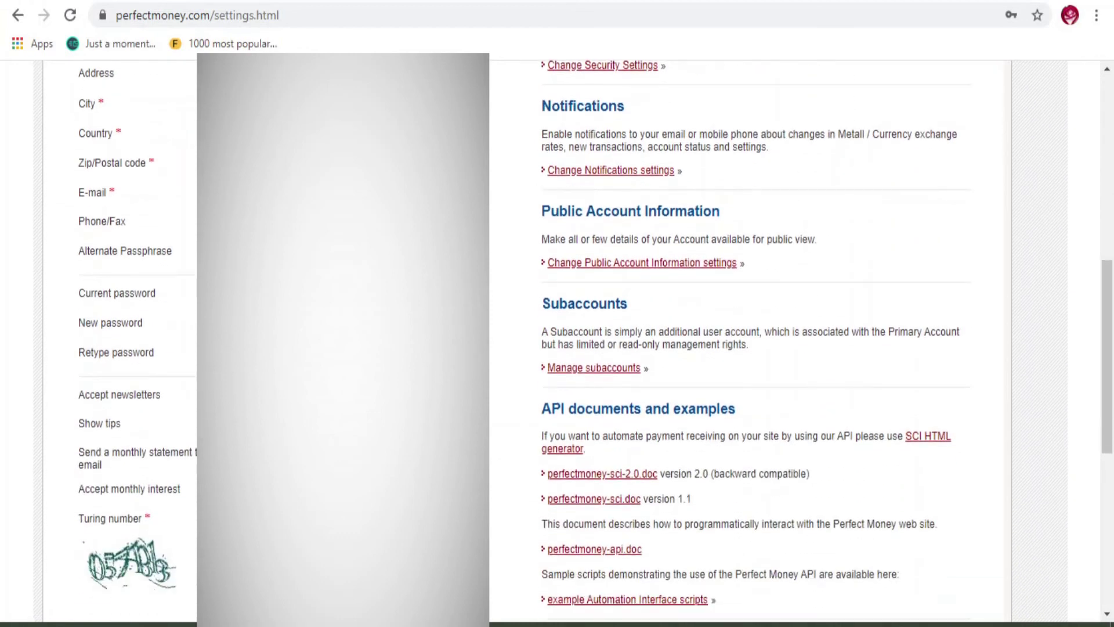
scroll(749, 348, up, 8)
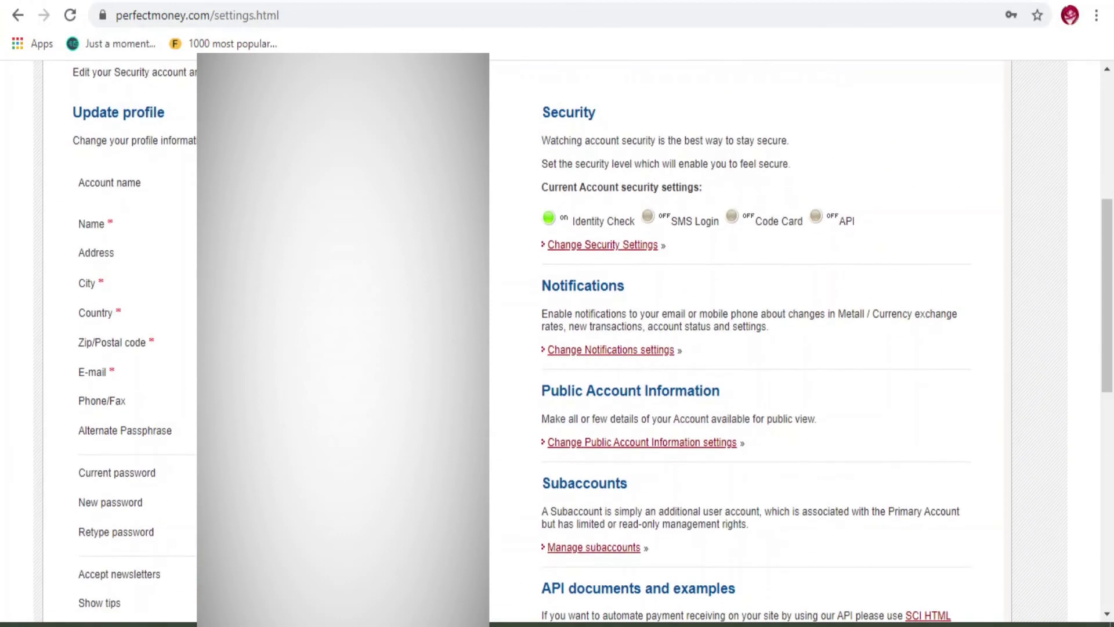
scroll(154, 423, down, 8)
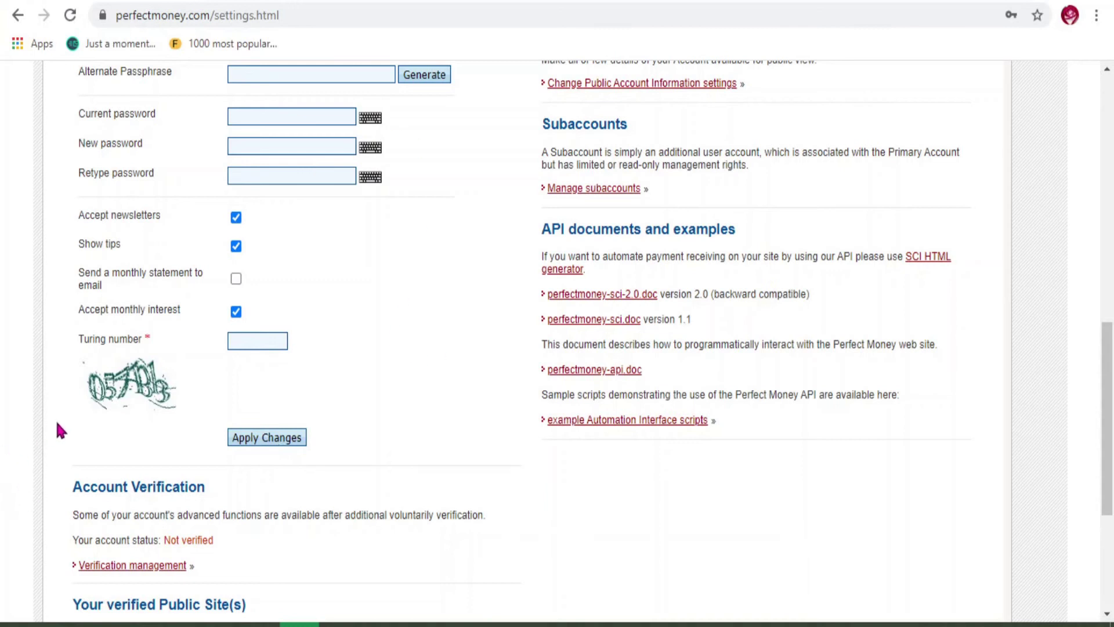
scroll(41, 447, down, 5)
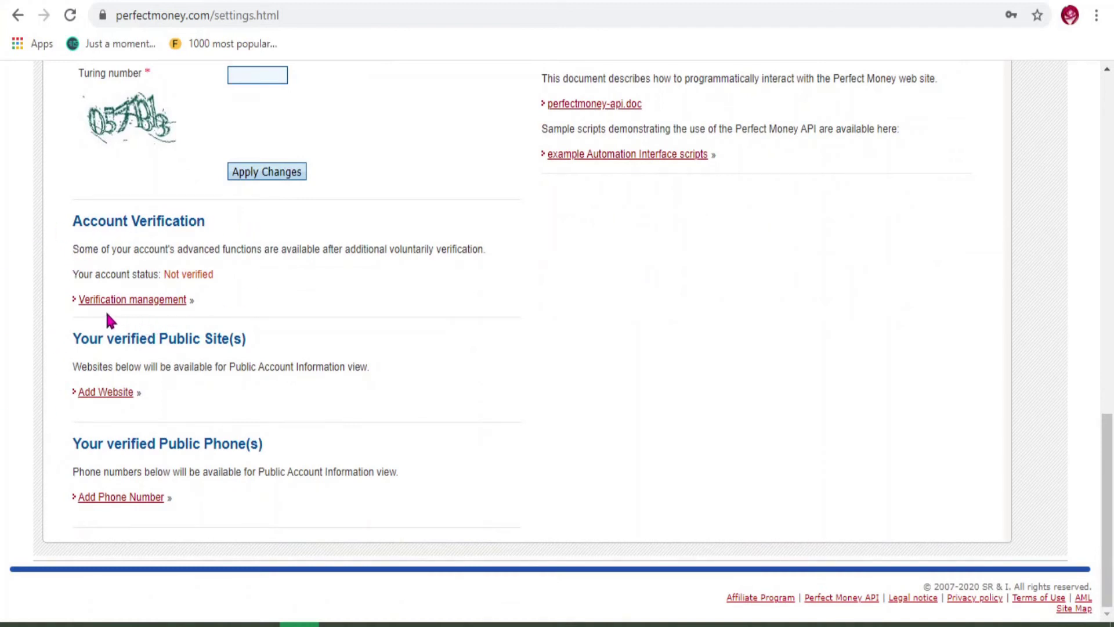
Step: Open Verification management and examine the requirements for name, address and phone validation
click(168, 308)
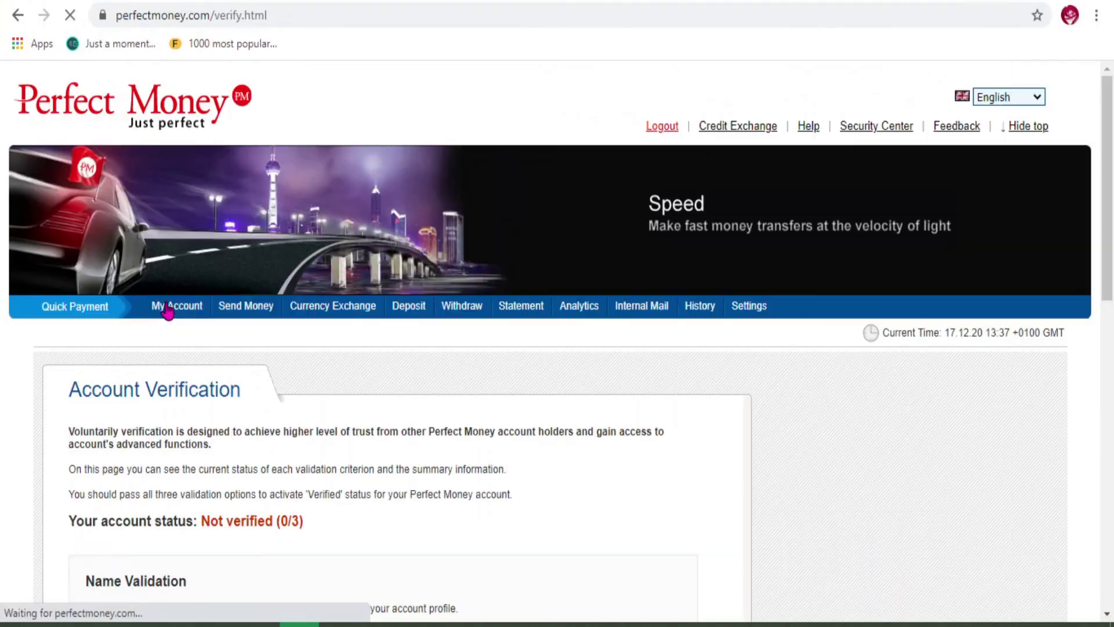
scroll(119, 381, down, 5)
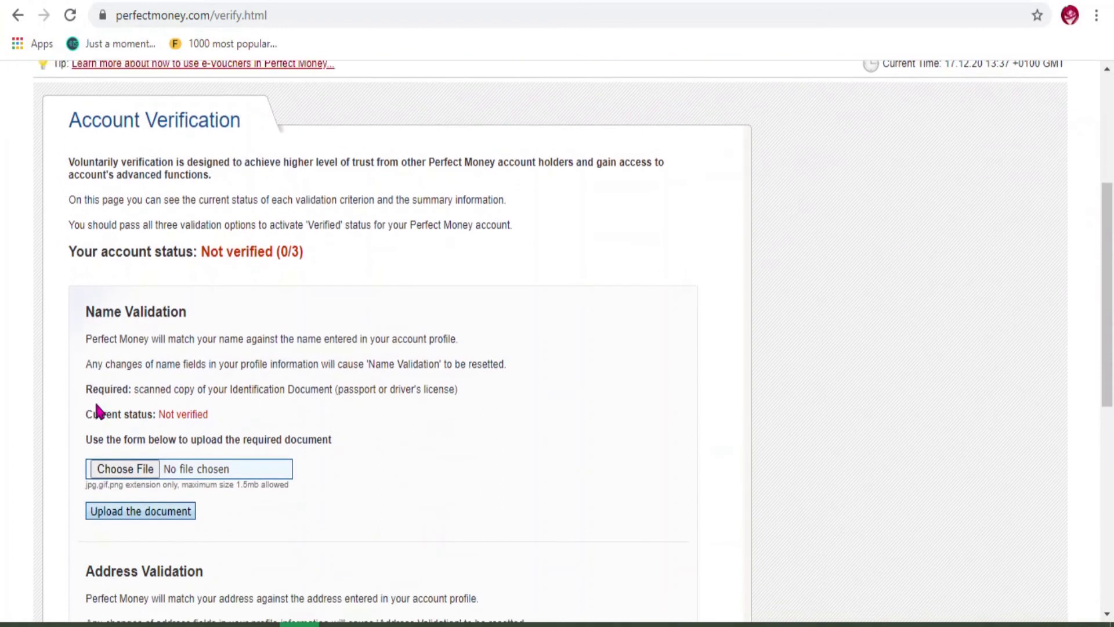
scroll(64, 399, down, 1)
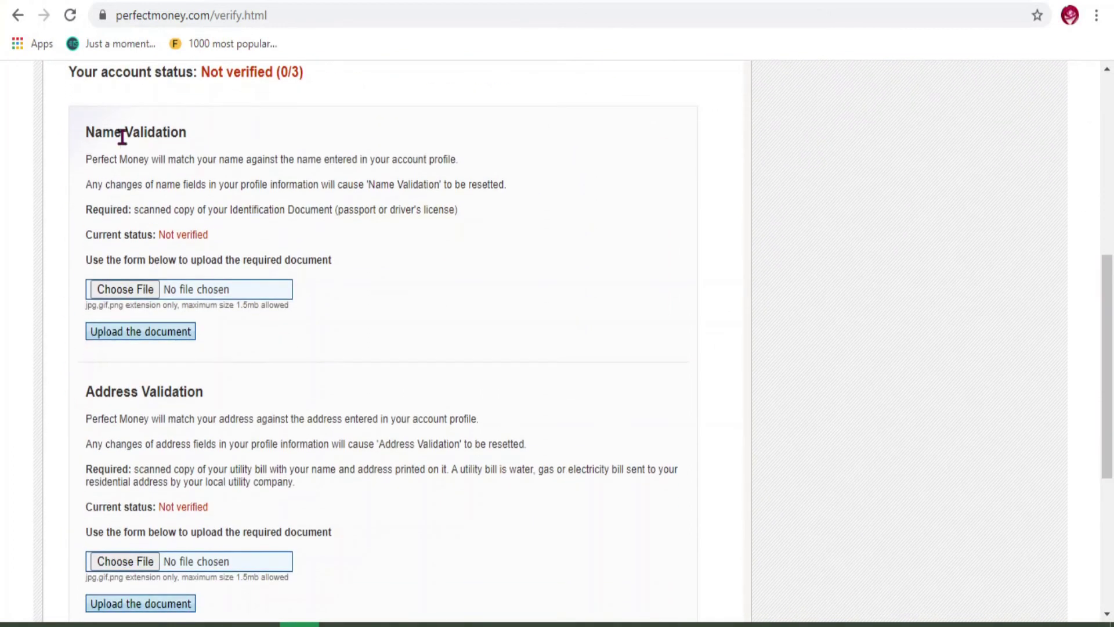
scroll(90, 293, down, 1)
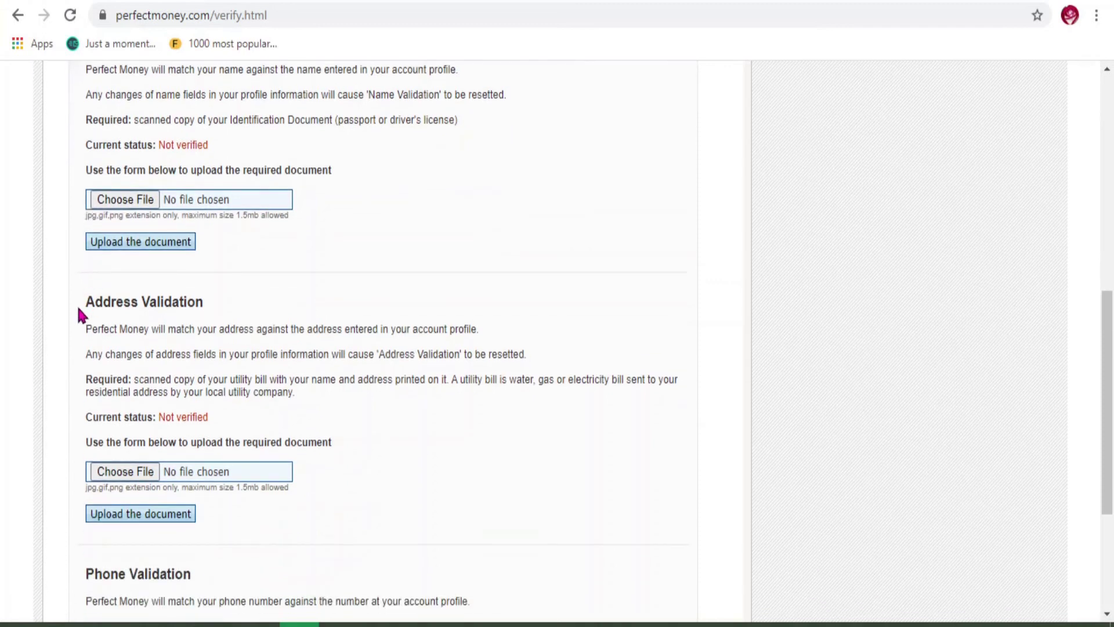
scroll(251, 316, down, 2)
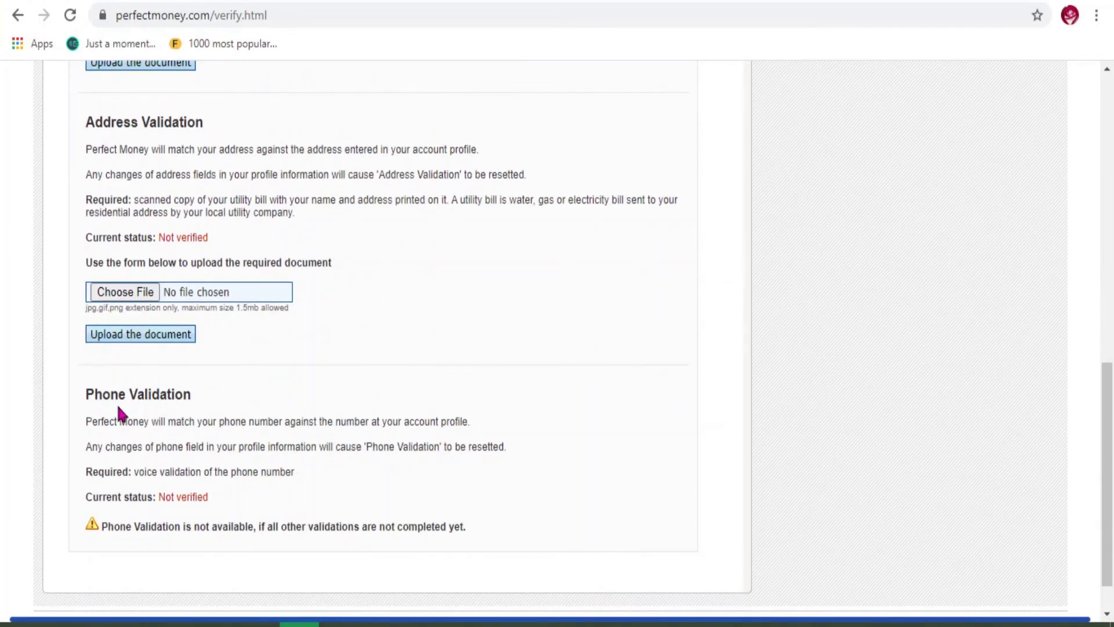
scroll(272, 400, up, 4)
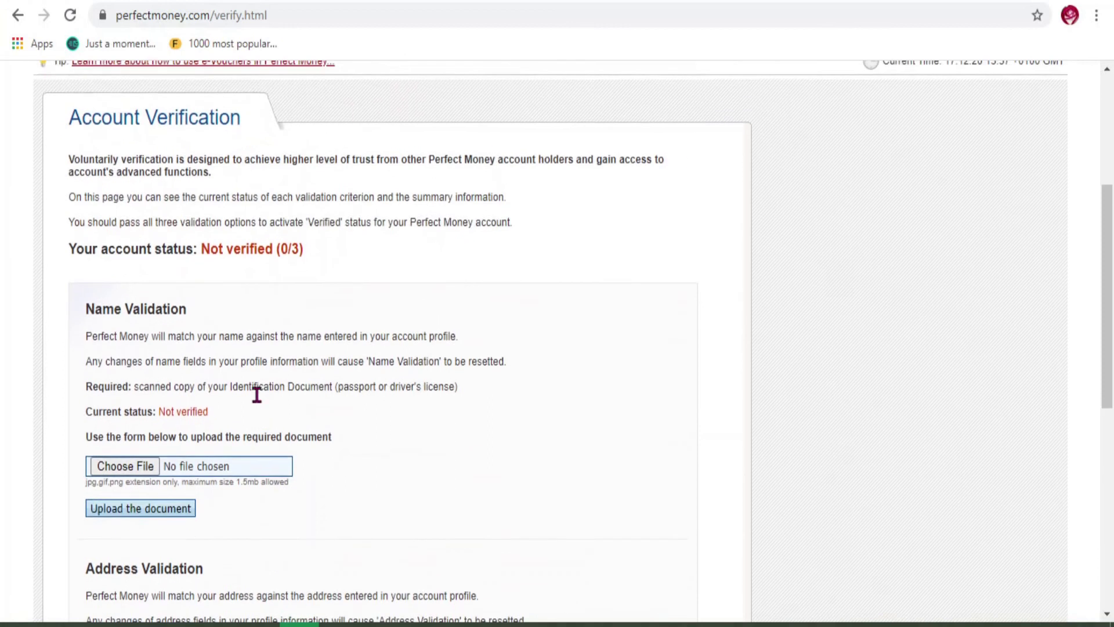
scroll(119, 387, down, 1)
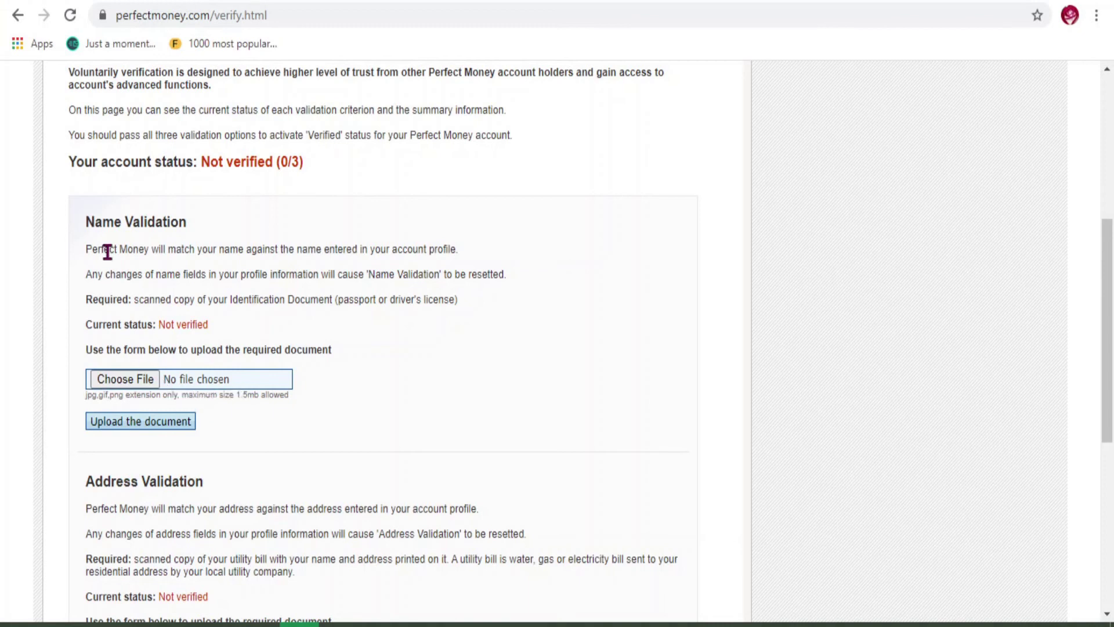
scroll(262, 385, down, 3)
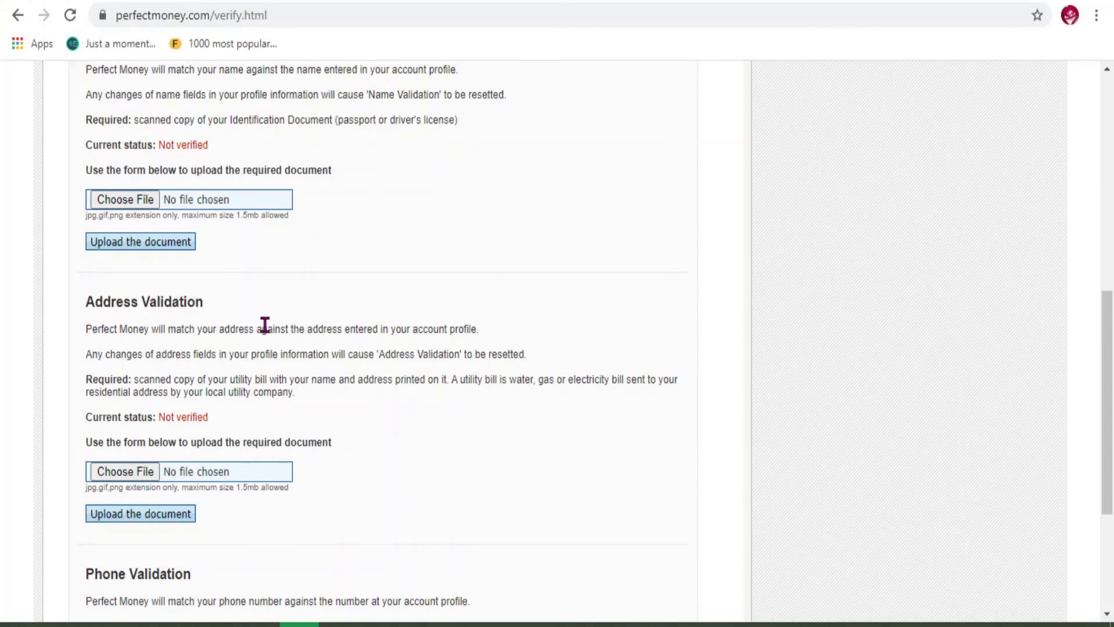
scroll(197, 420, down, 2)
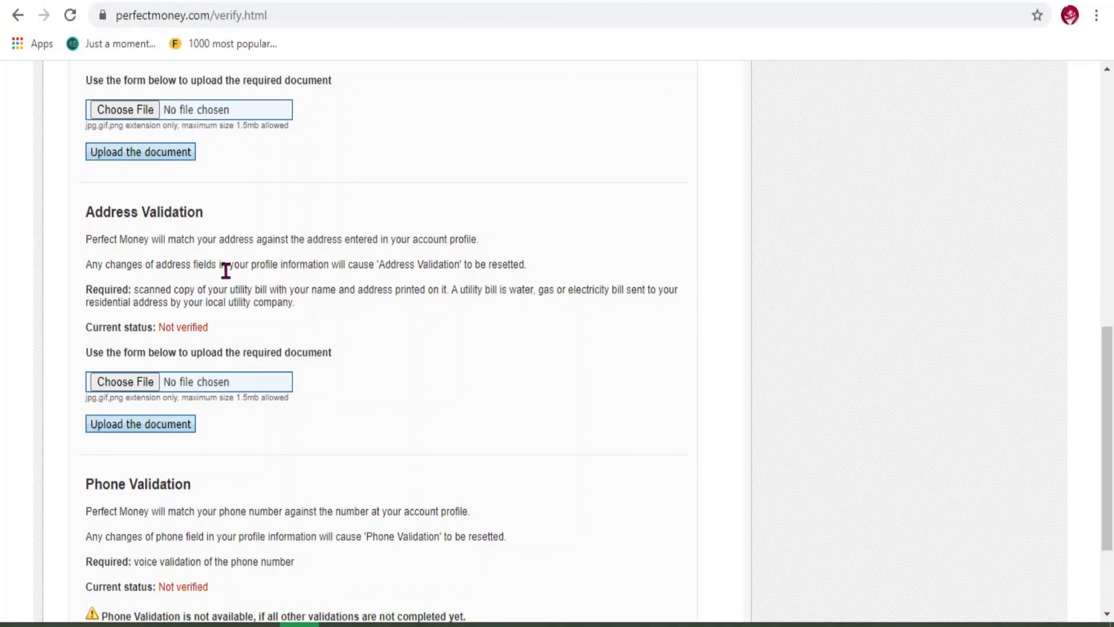
scroll(251, 336, down, 1)
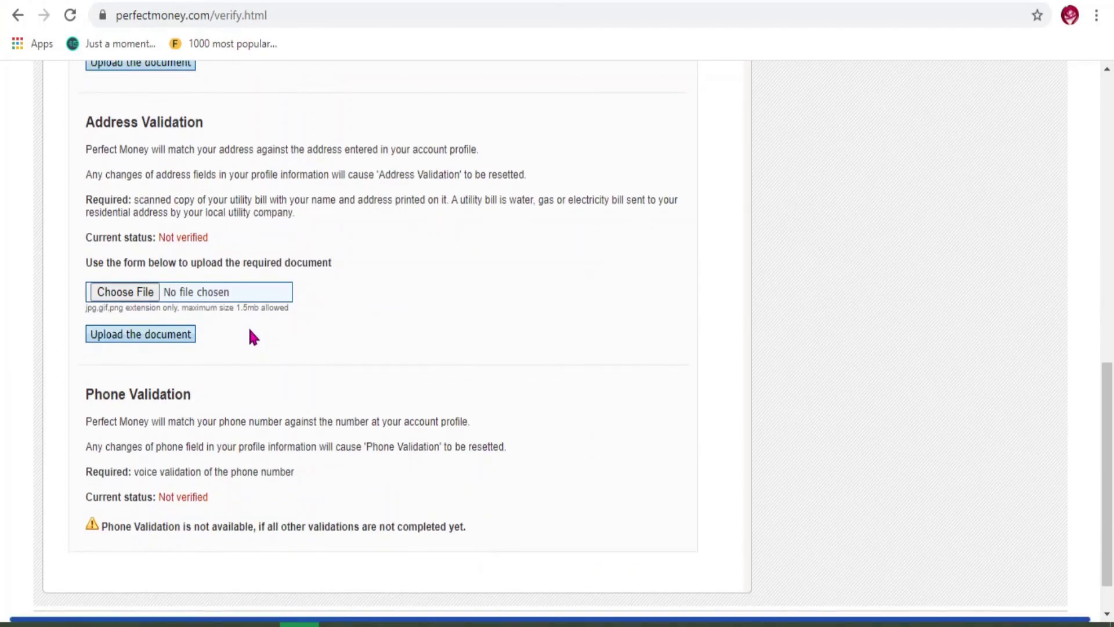
scroll(248, 325, up, 2)
scroll(286, 340, down, 2)
scroll(231, 509, up, 10)
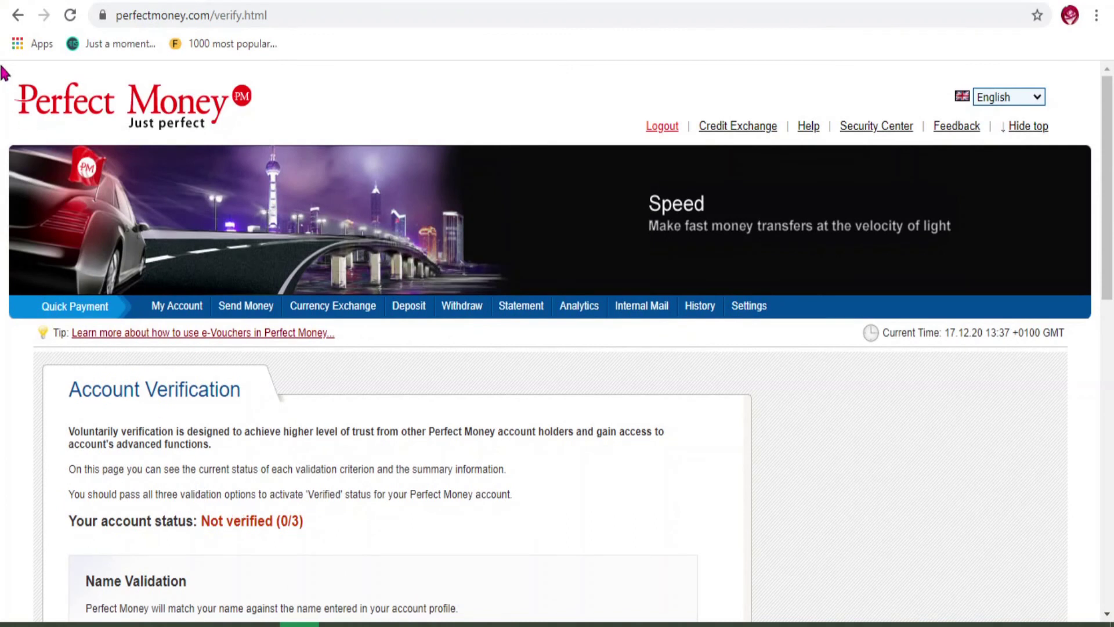
Step: Return to the account settings and open the Add Website form at its site URL field
click(16, 16)
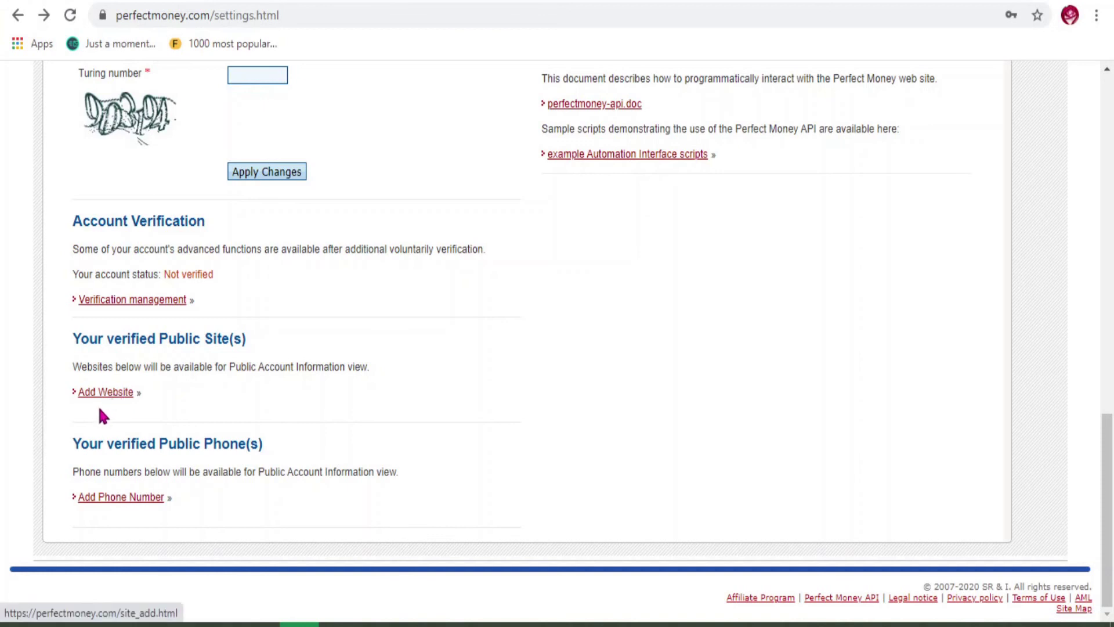
click(110, 394)
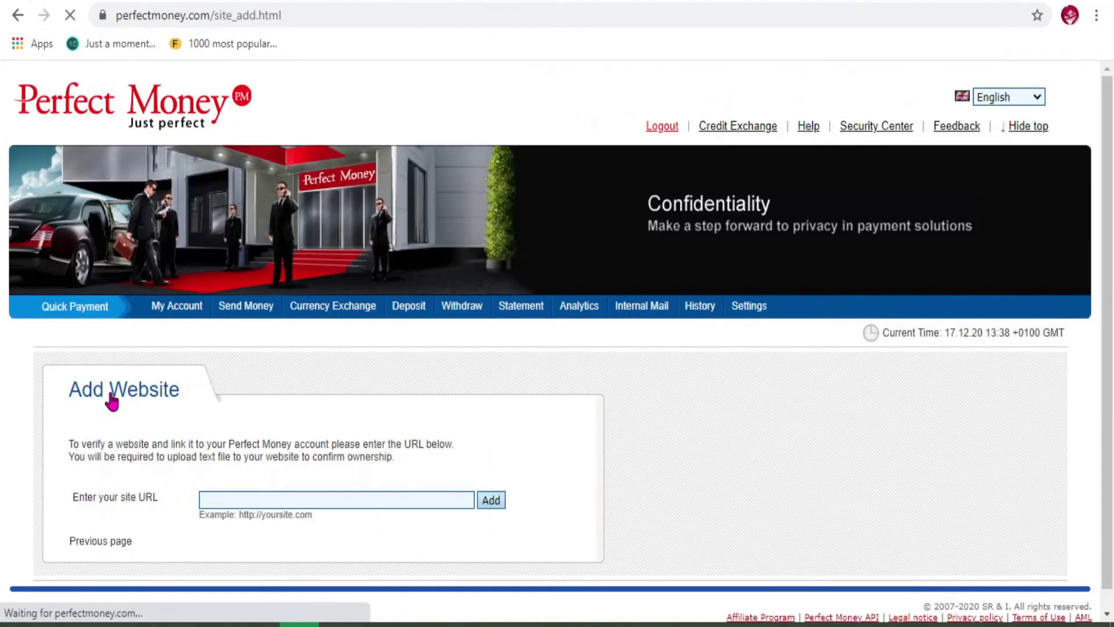
scroll(116, 400, down, 1)
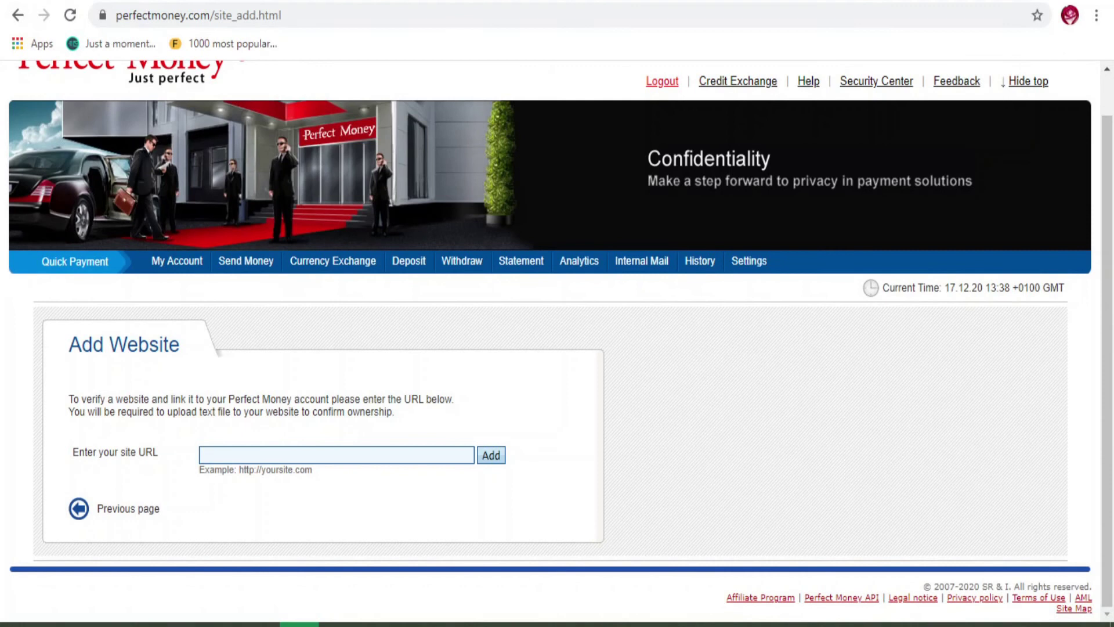
click(293, 454)
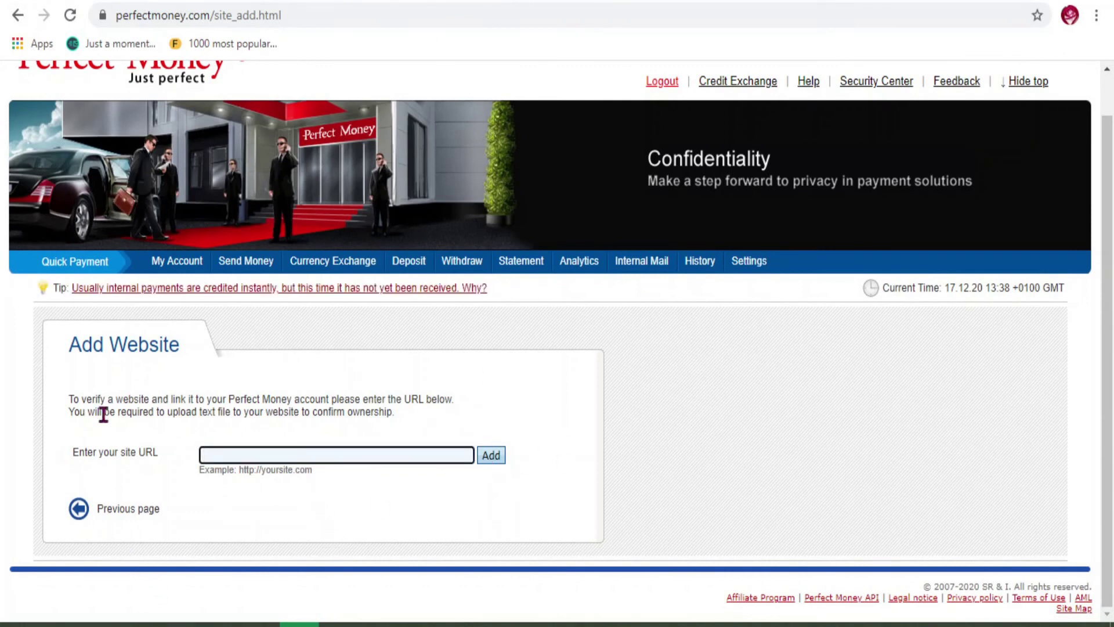
Step: Leave the Add Website form and open Add Phone Number from the verified public phones section
click(81, 509)
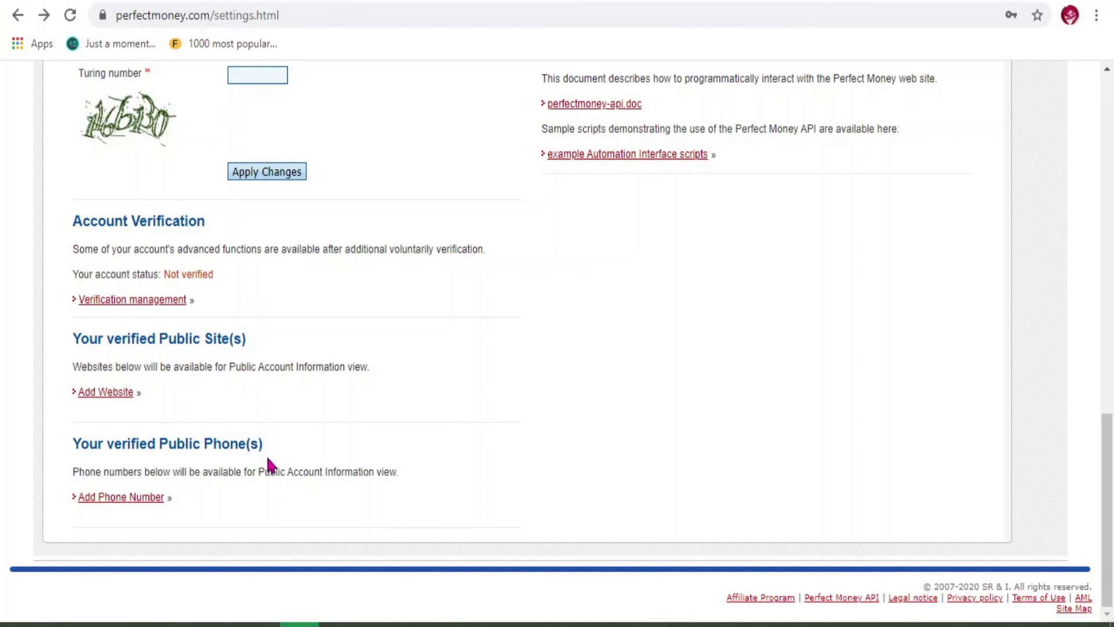
click(114, 503)
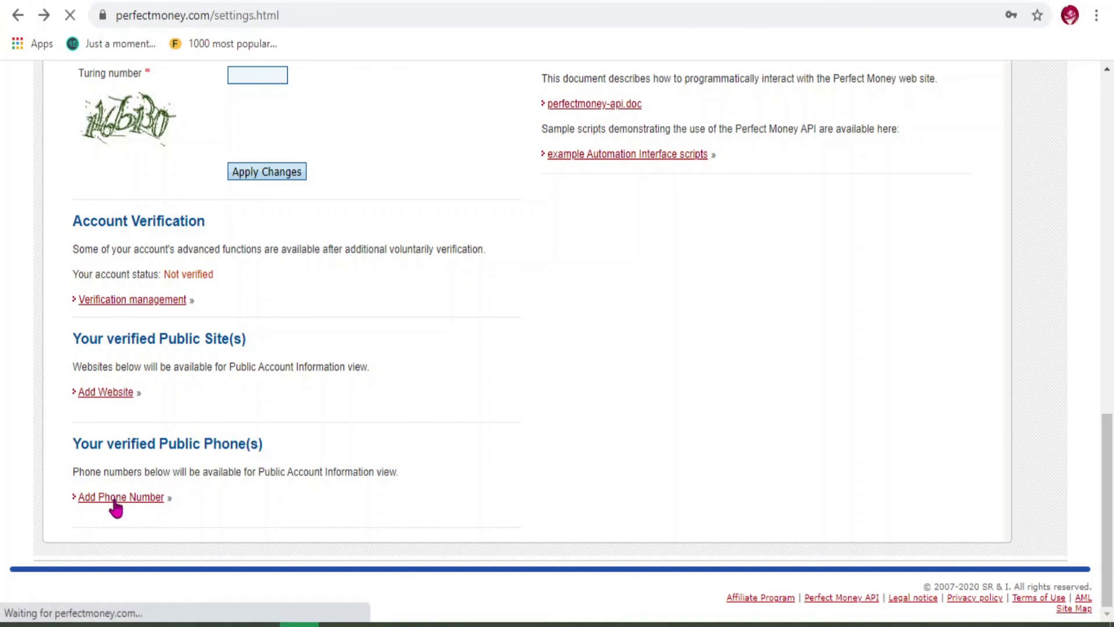